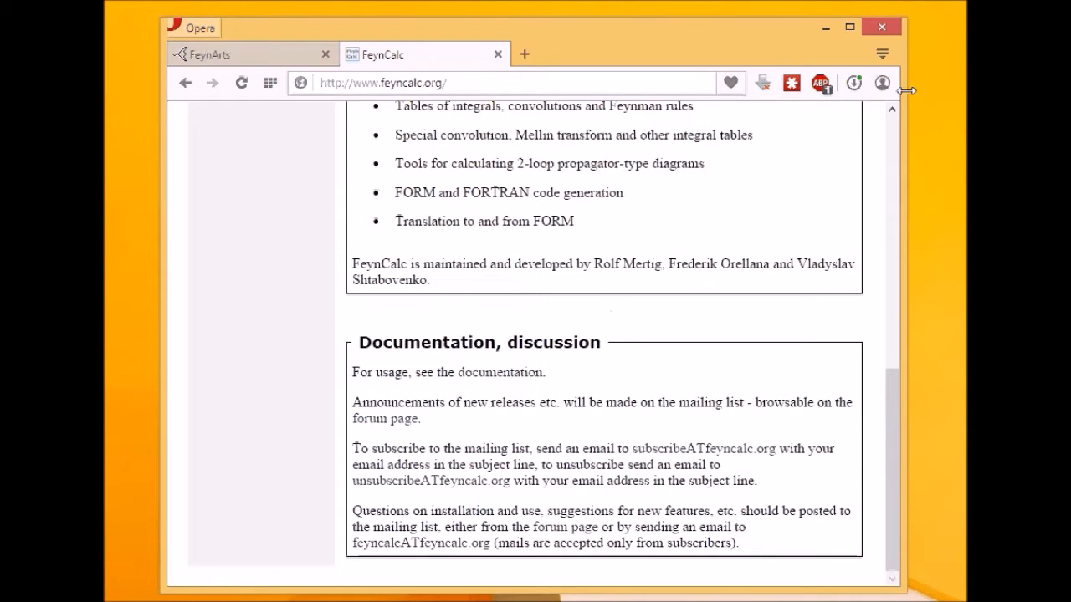
- Return to the top of feyncalc.org and look over its address, heading and subtitle
scroll(612, 311, "up", 10)
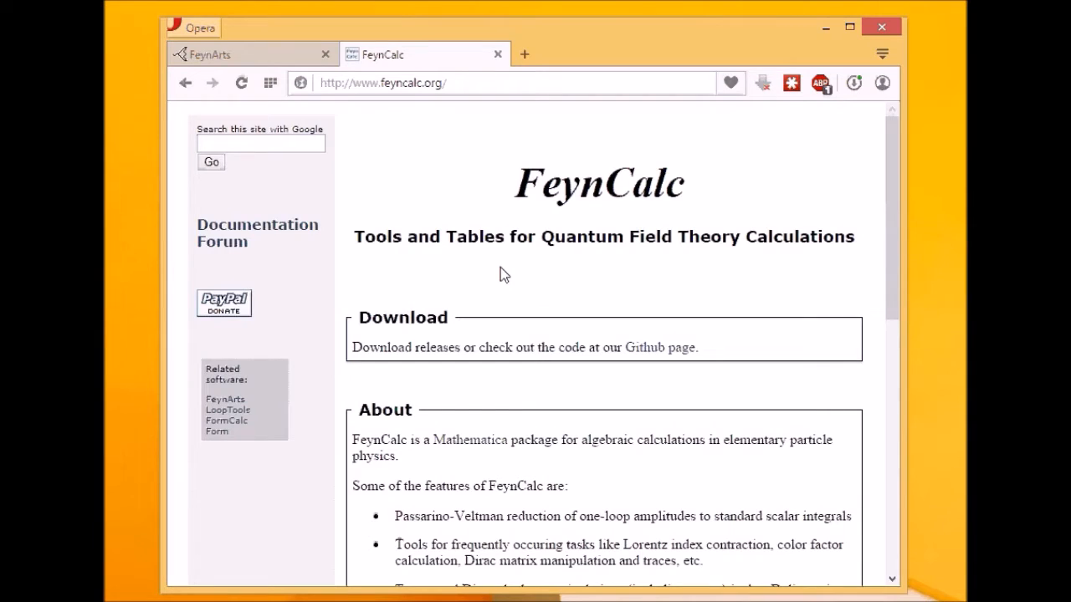
left_click(443, 82)
left_click(378, 84)
left_click(475, 85)
left_click_drag(515, 180, 682, 185)
scroll(678, 186, "down", 2)
scroll(672, 192, "up", 2)
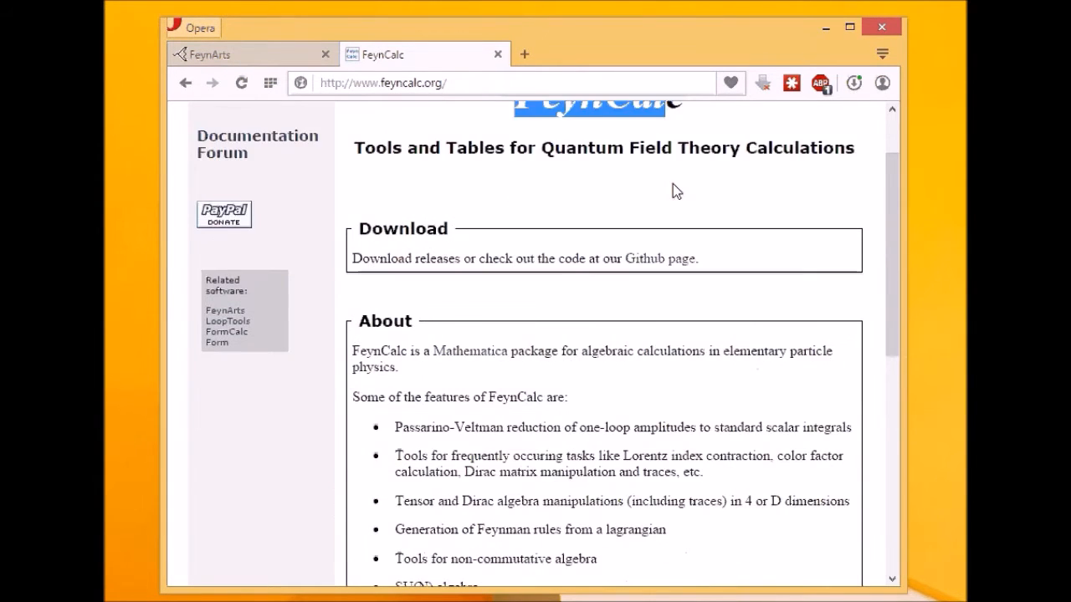
left_click(484, 222)
left_click_drag(360, 237, 497, 237)
left_click_drag(566, 237, 861, 233)
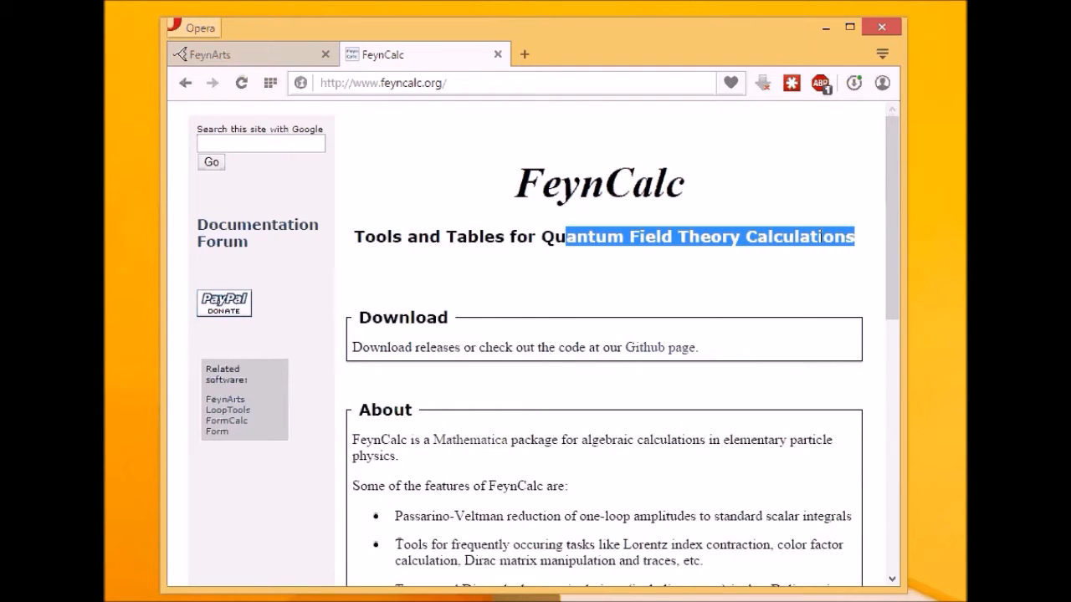
left_click(706, 317)
- Follow the 'Github page' link in the Download box to FeynCalc's GitHub organization
scroll(547, 295, "down", 1)
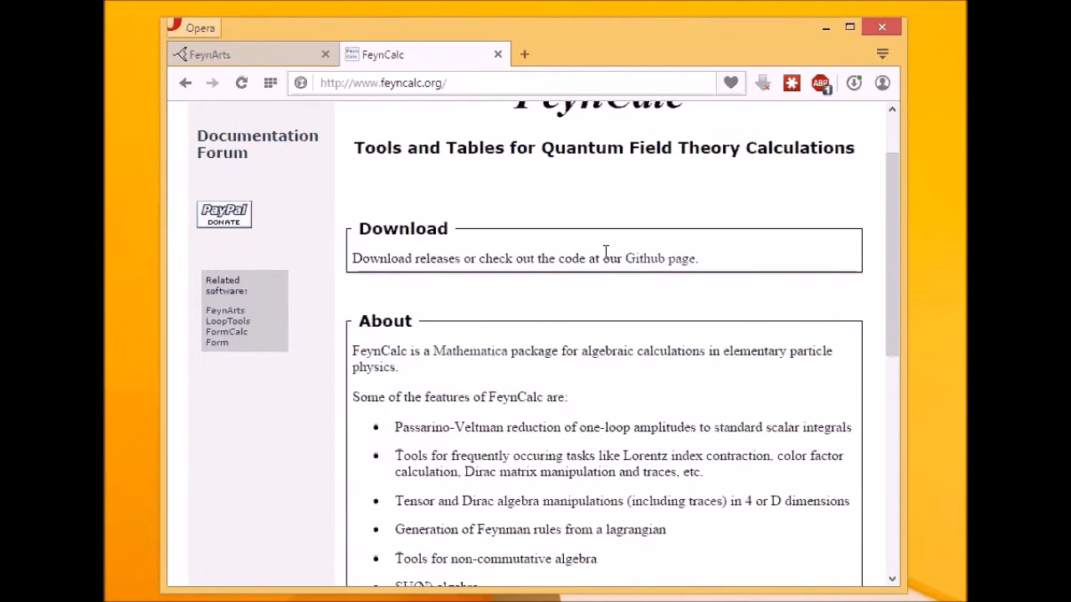
left_click_drag(369, 258, 430, 258)
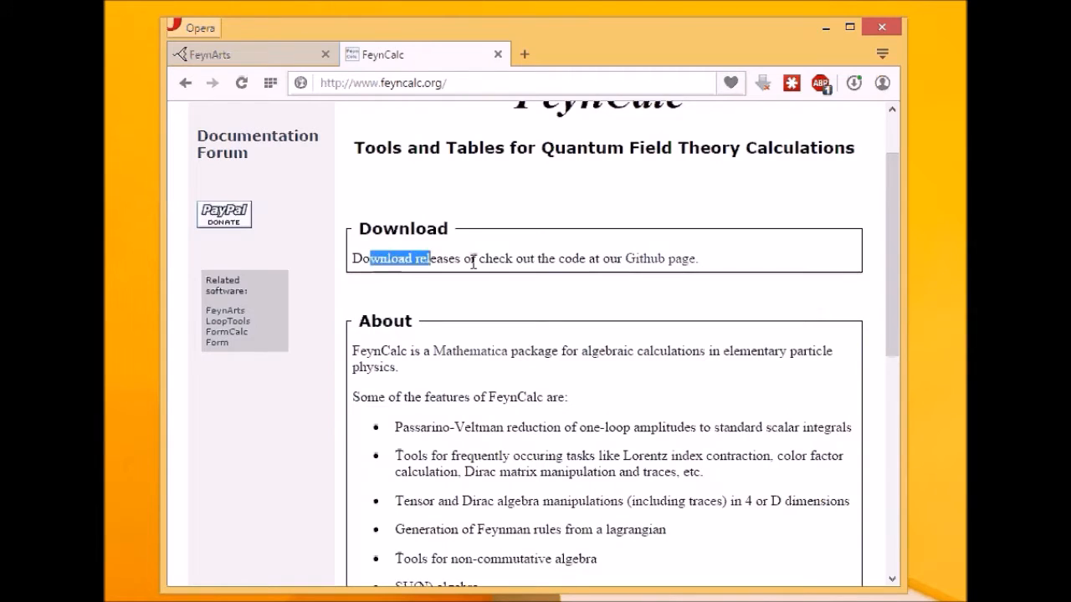
left_click(540, 259)
left_click(660, 261)
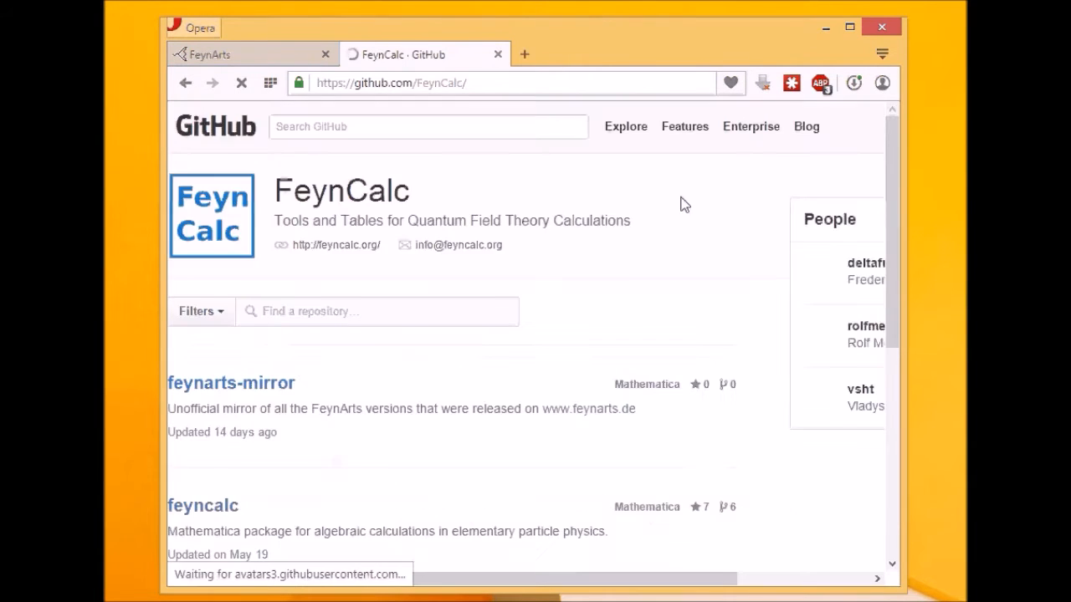
- Open the FeynCalc/feyncalc repository and choose Download ZIP from its page
scroll(686, 222, "down", 4)
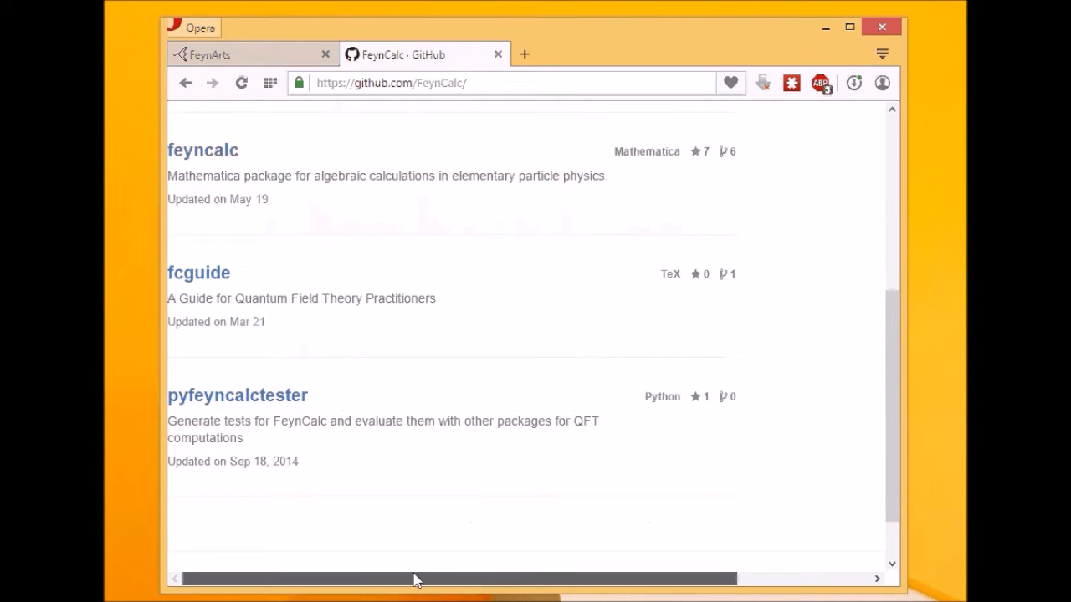
scroll(259, 192, "up", 2)
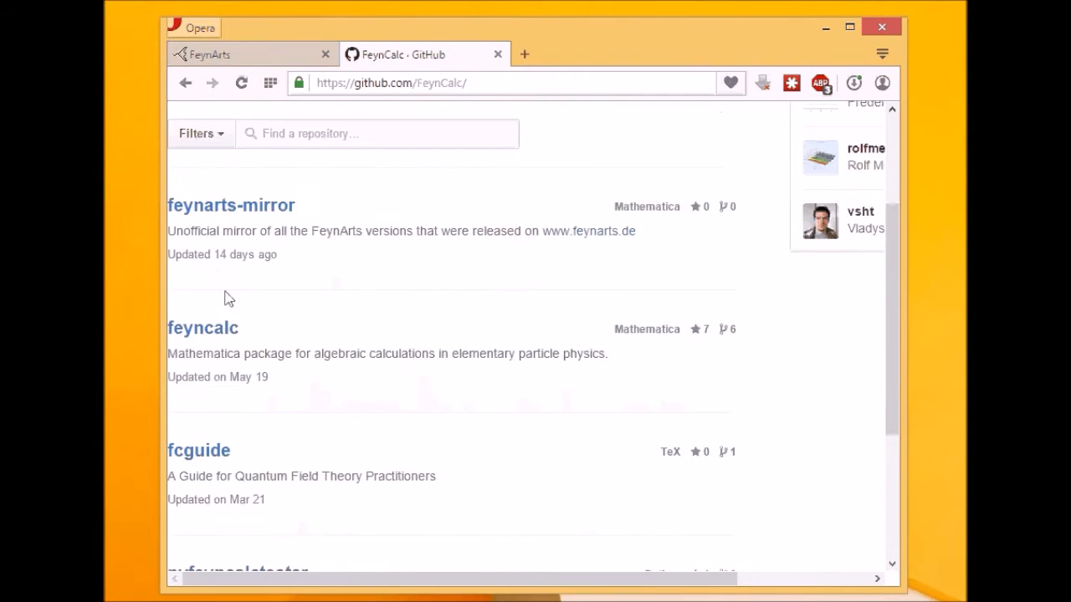
left_click(224, 330)
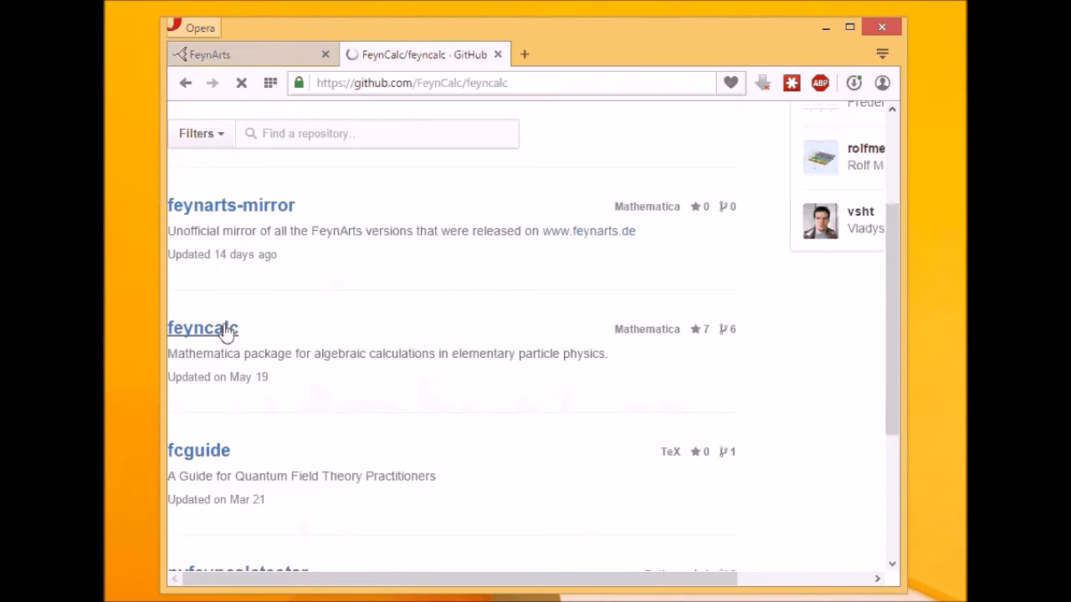
scroll(489, 527, "down", 4)
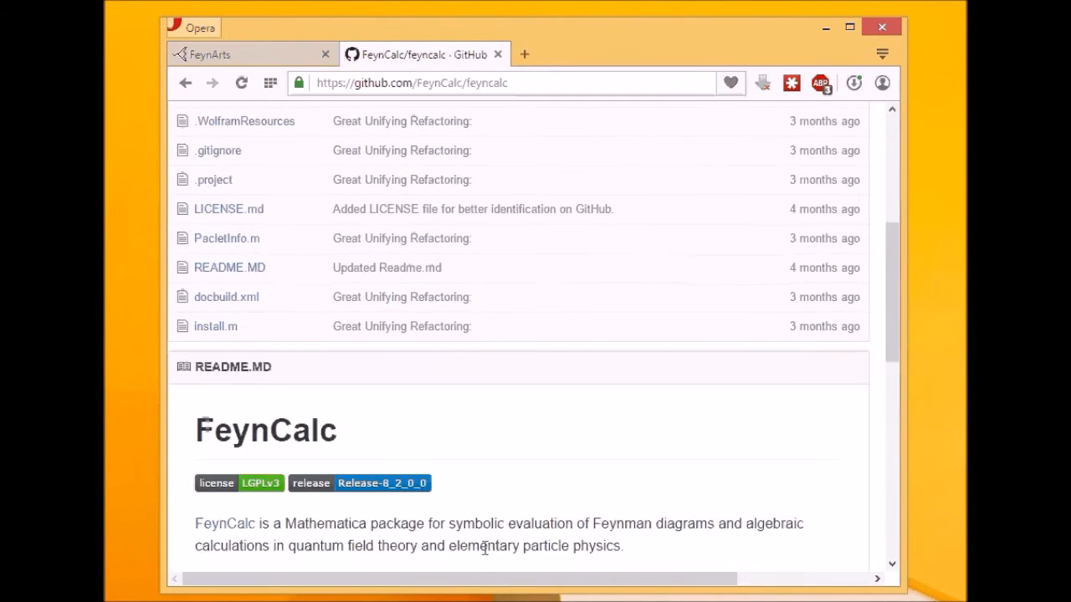
left_click_drag(485, 579, 682, 589)
scroll(736, 527, "up", 2)
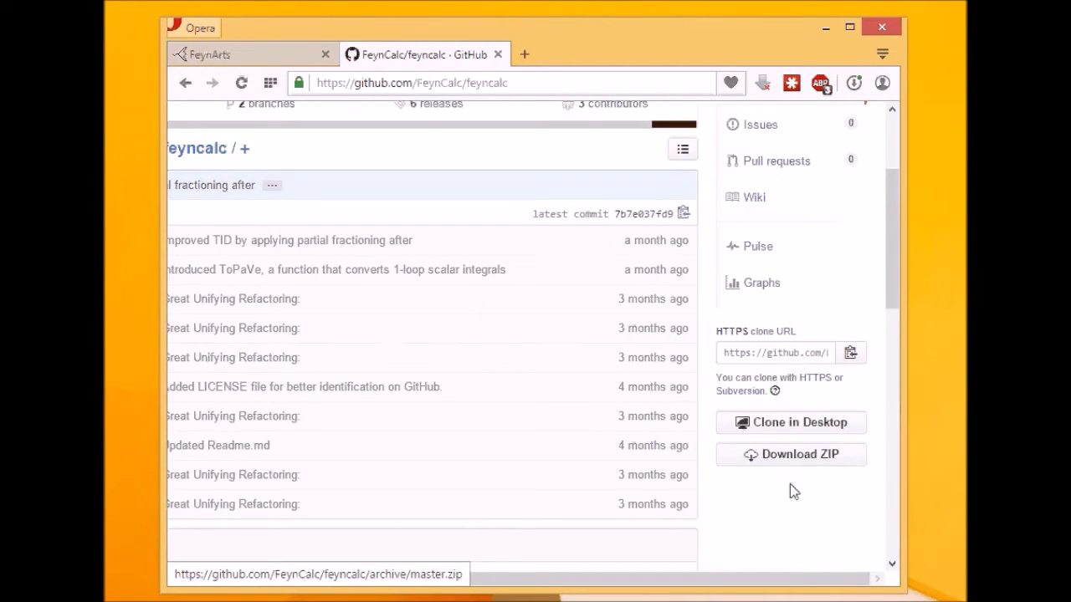
left_click(811, 456)
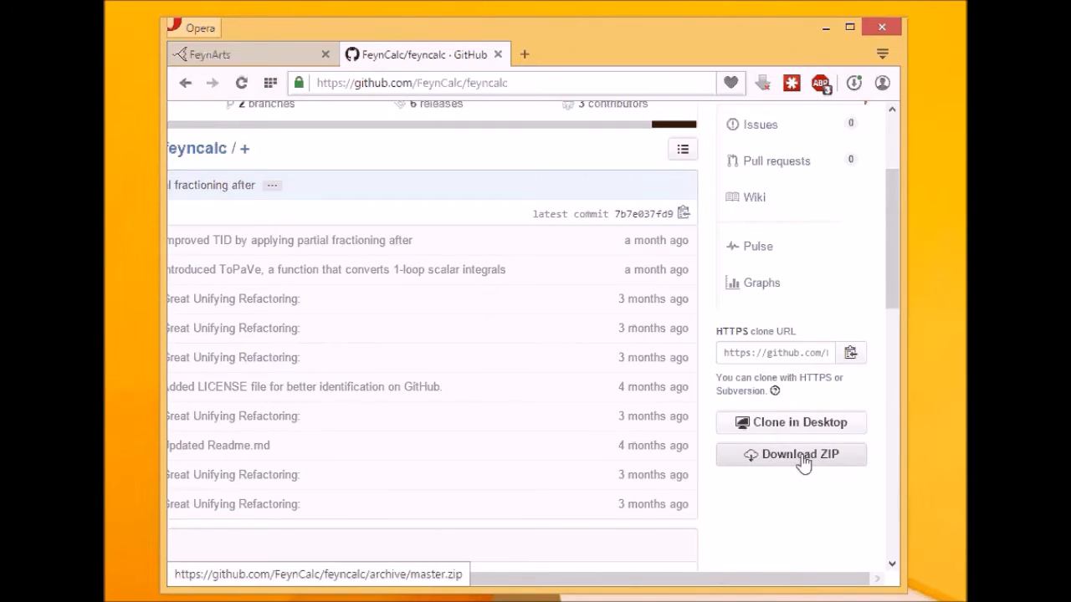
- Close GitHub and review the feynarts.de download list, including the FeynArts-3.9.tar.gz link
left_click(497, 54)
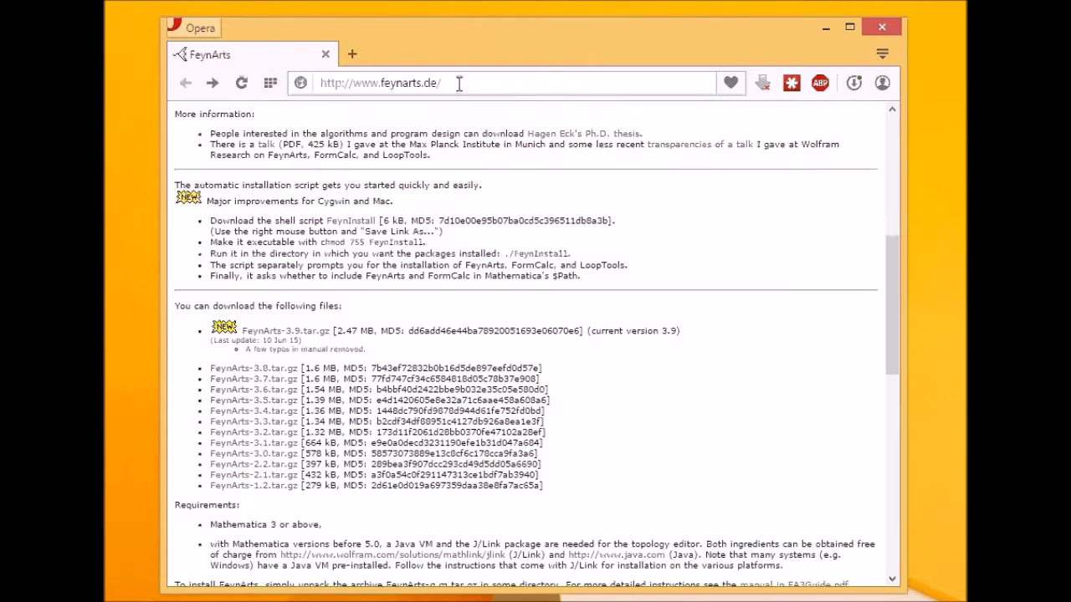
left_click(459, 84)
left_click(465, 84)
double_click(387, 81)
left_click_drag(435, 83, 399, 155)
left_click(434, 156)
scroll(438, 160, "down", 1)
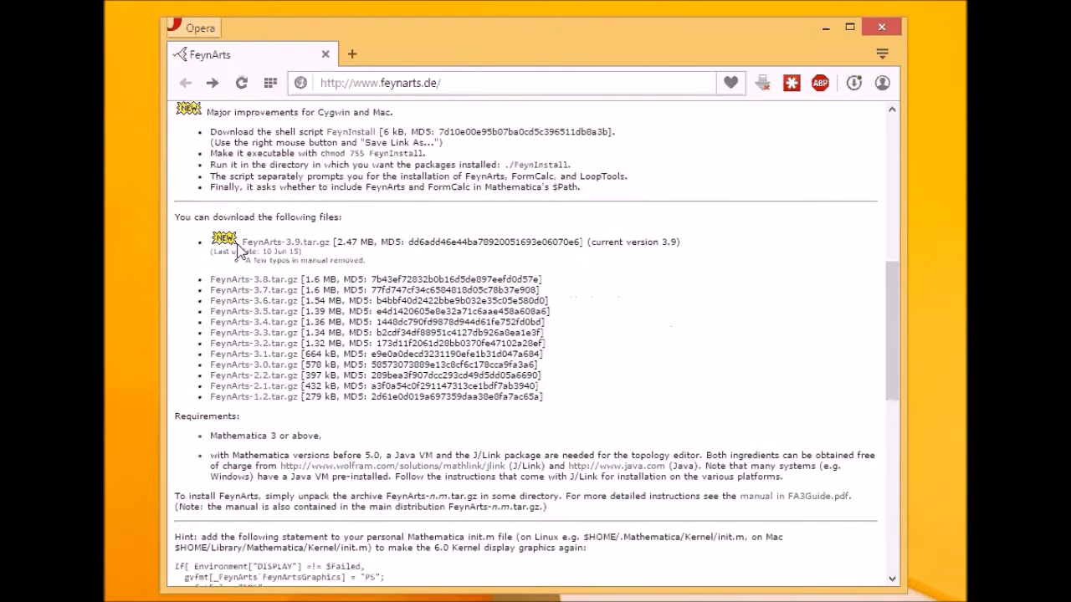
left_click_drag(185, 218, 336, 218)
left_click(335, 218)
left_click_drag(241, 242, 336, 244)
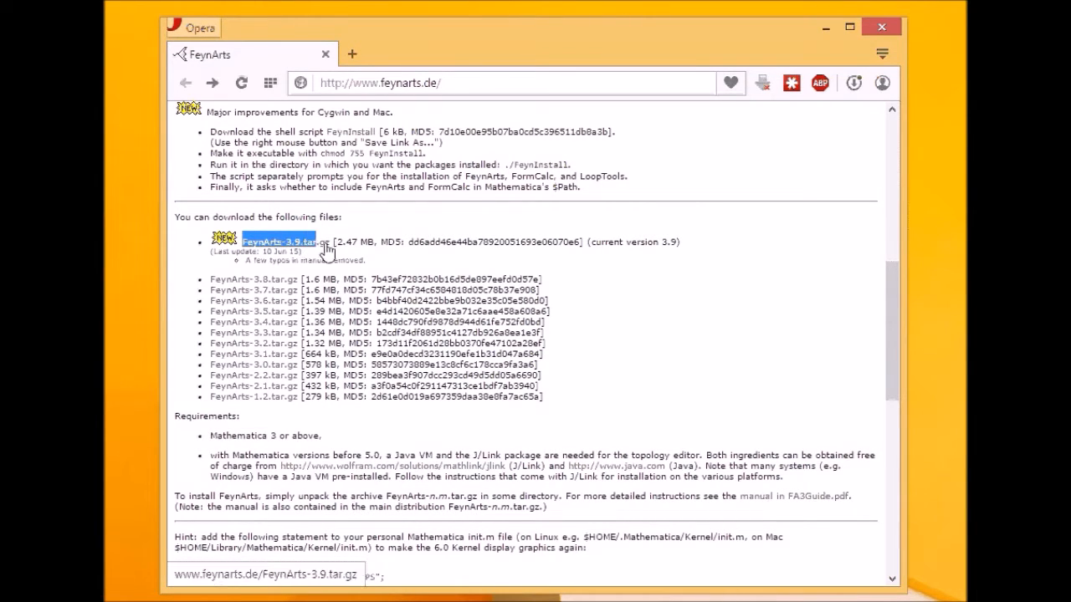
left_click(563, 235)
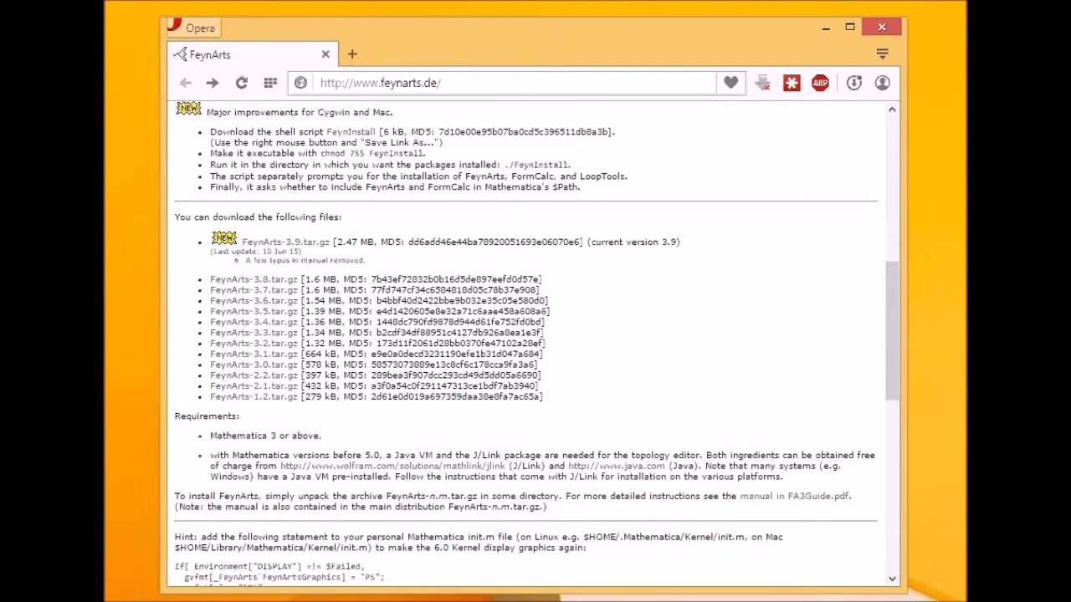
- Bring up the Feyncalc folder window, move it right, and select both downloaded archives
key("alt+Tab")
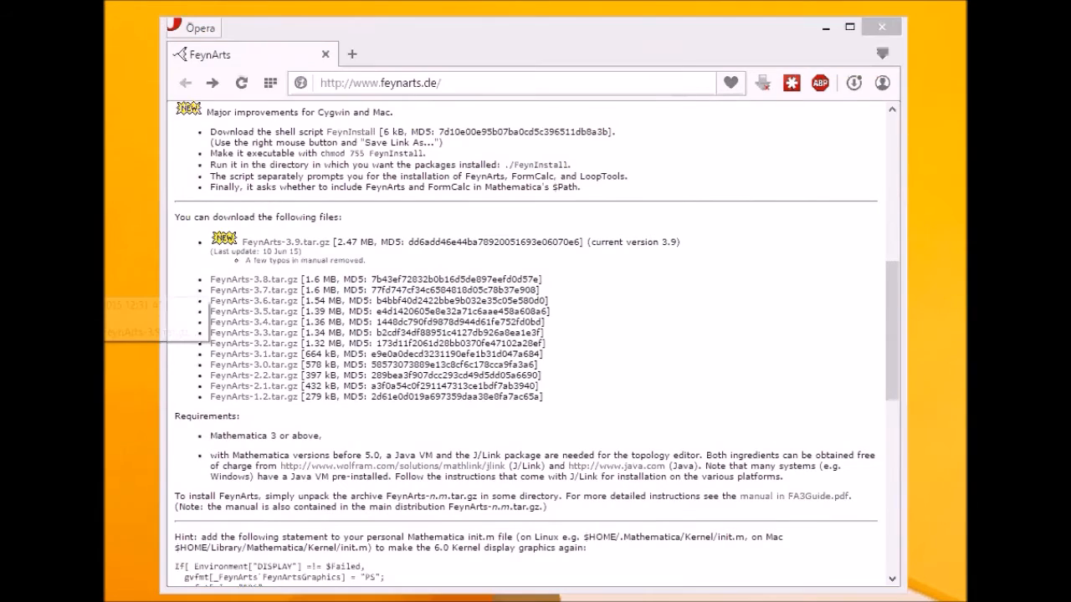
left_click_drag(402, 75, 540, 64)
left_click_drag(430, 224, 493, 151)
left_click_drag(418, 242, 473, 160)
left_click(436, 194)
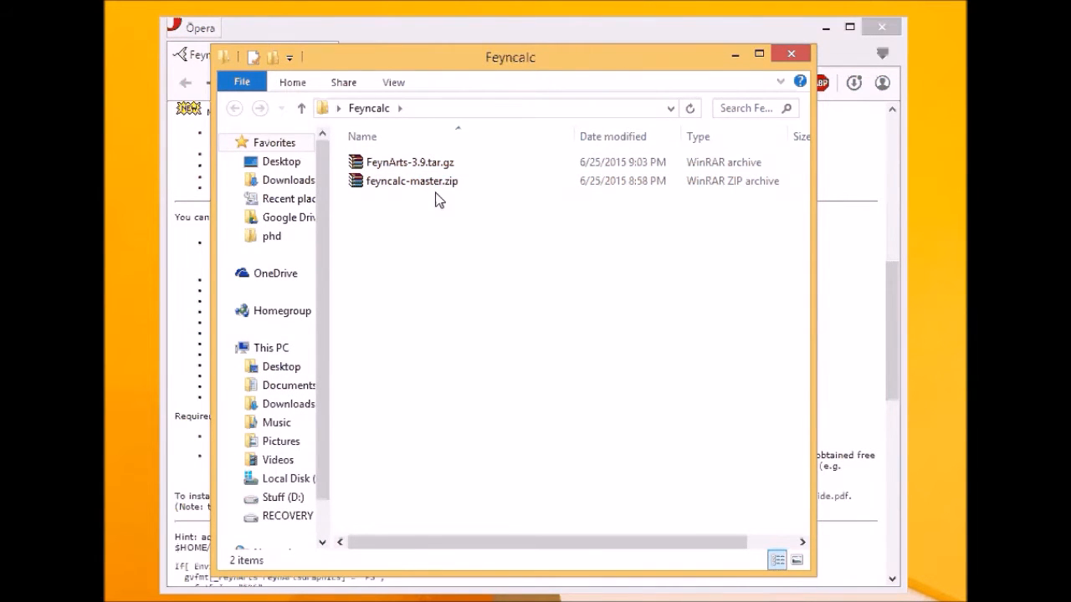
left_click(432, 186)
left_click(439, 165)
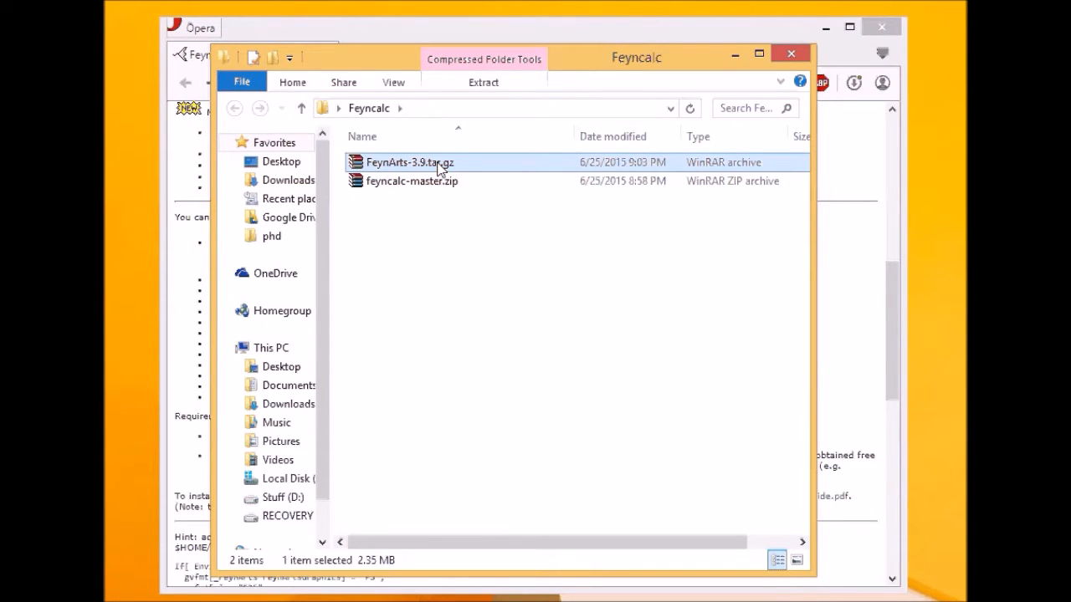
left_click(424, 240)
left_click(407, 186)
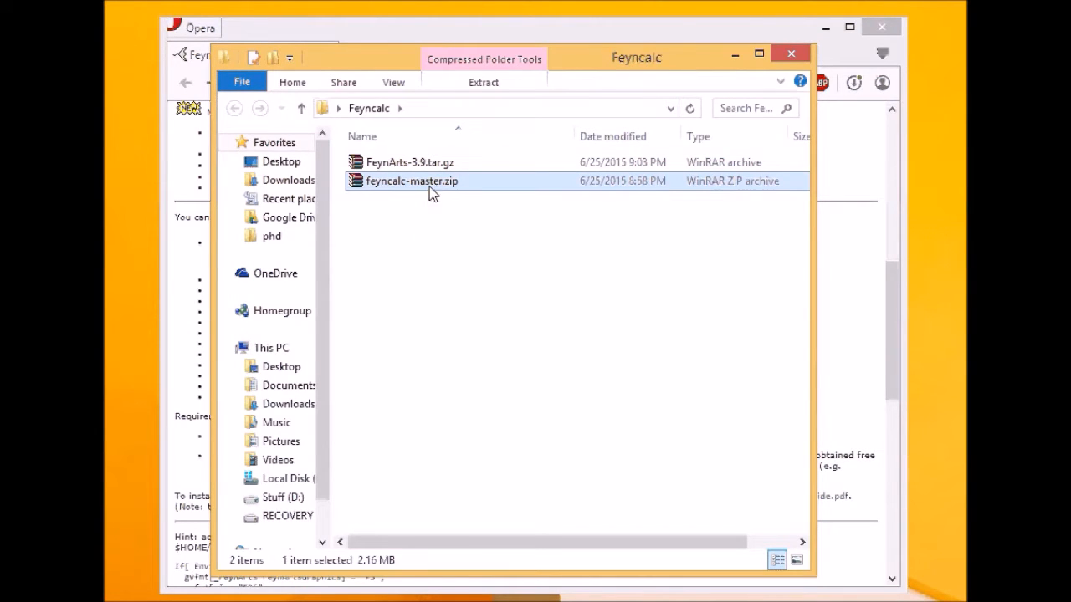
left_click(387, 165)
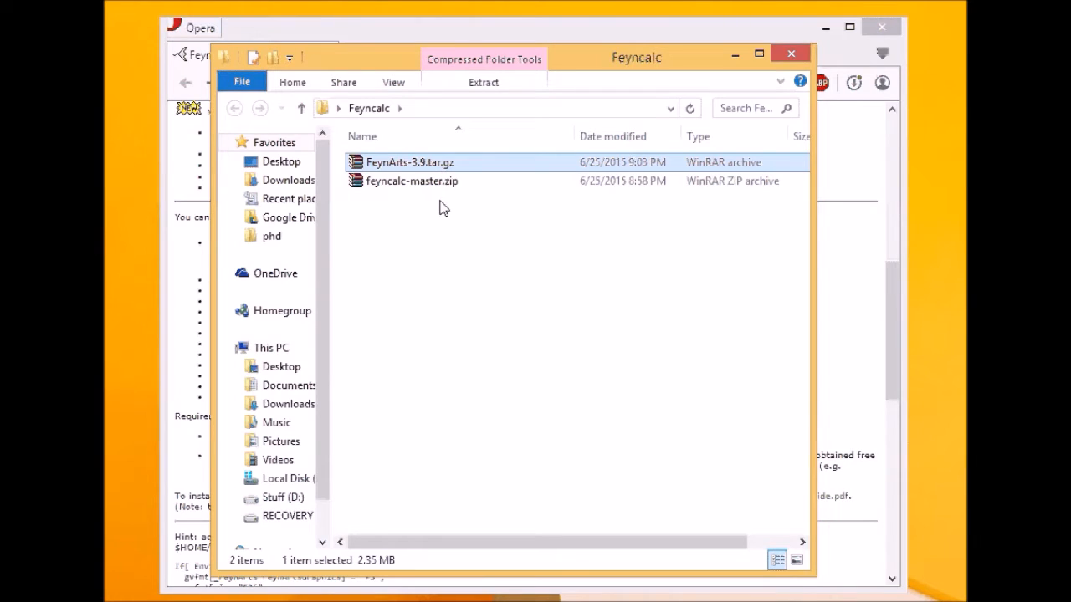
left_click_drag(439, 203, 460, 174)
left_click(411, 184)
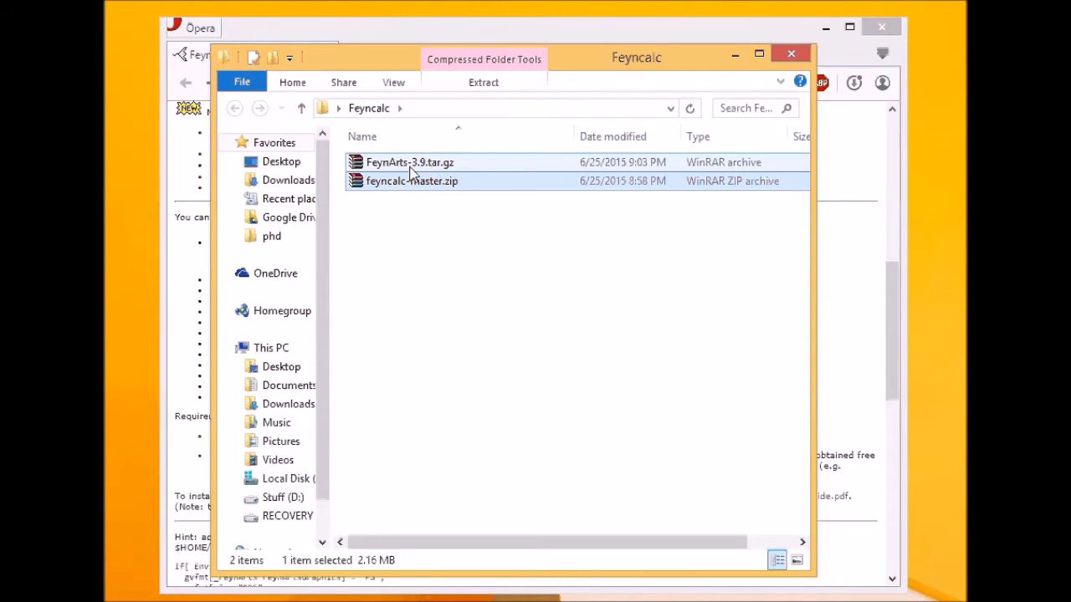
left_click(410, 167)
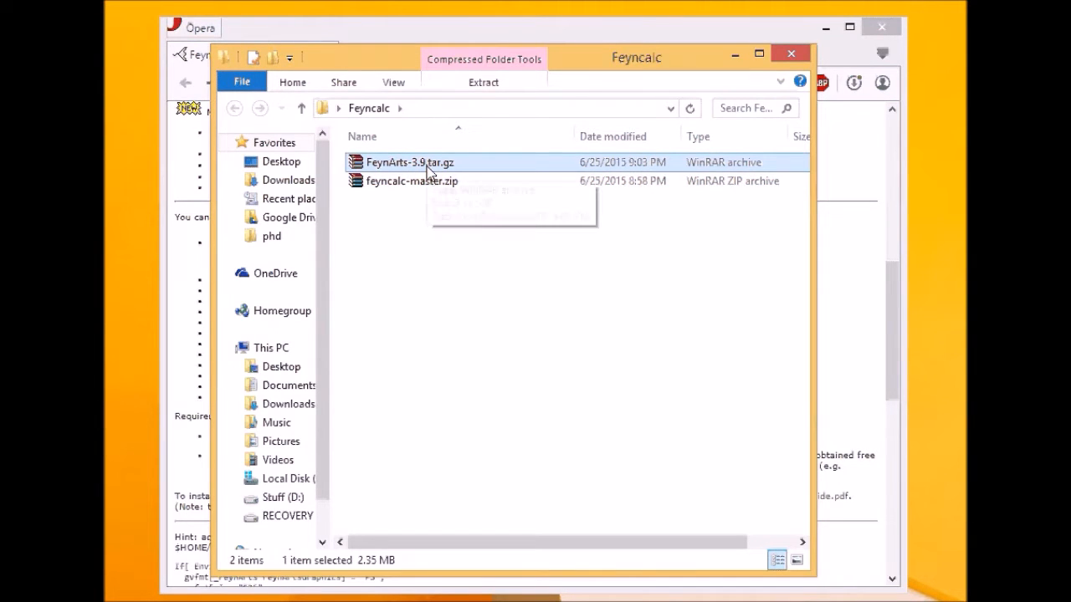
key("Down")
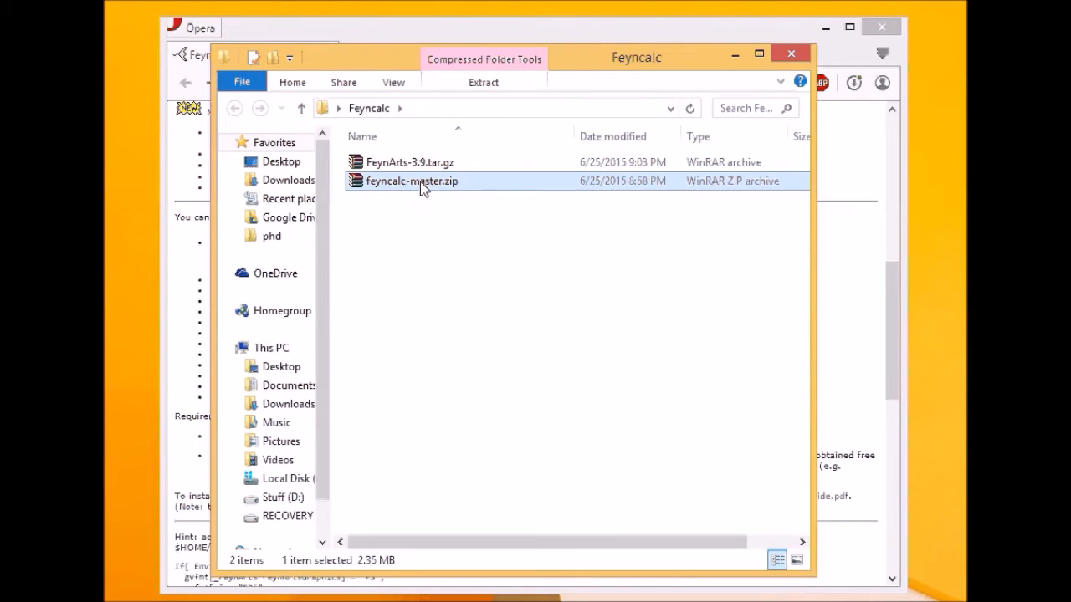
key("Up")
- Extract feyncalc-master.zip to its own folder and unpack FeynArts-3.9.tar.gz to FeynArts-3.9.tar
right_click(428, 189)
left_click(500, 311)
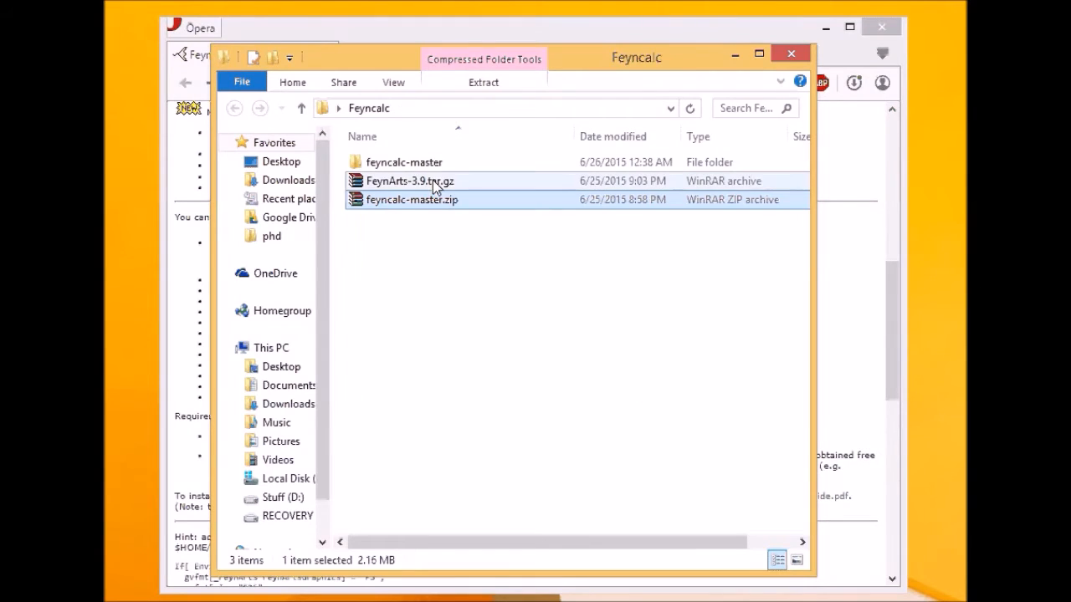
left_click(428, 181)
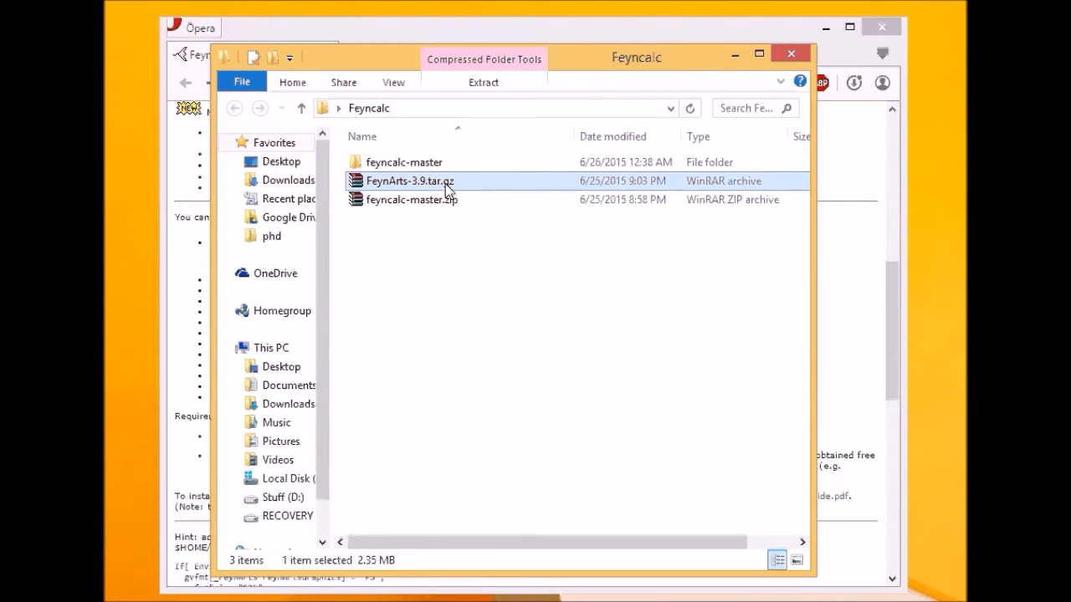
right_click(398, 183)
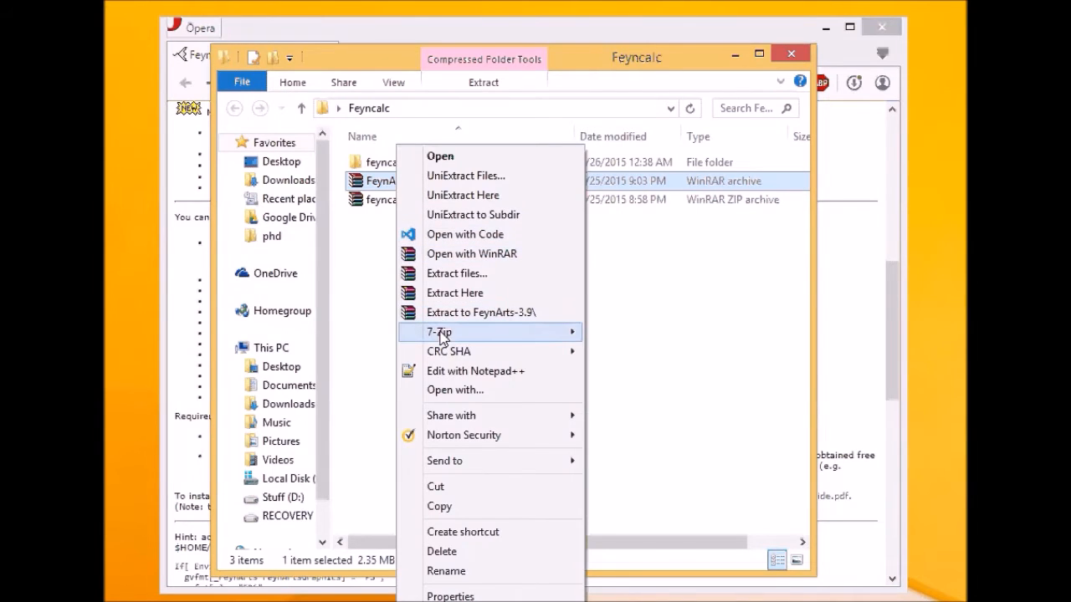
mouse_move(443, 334)
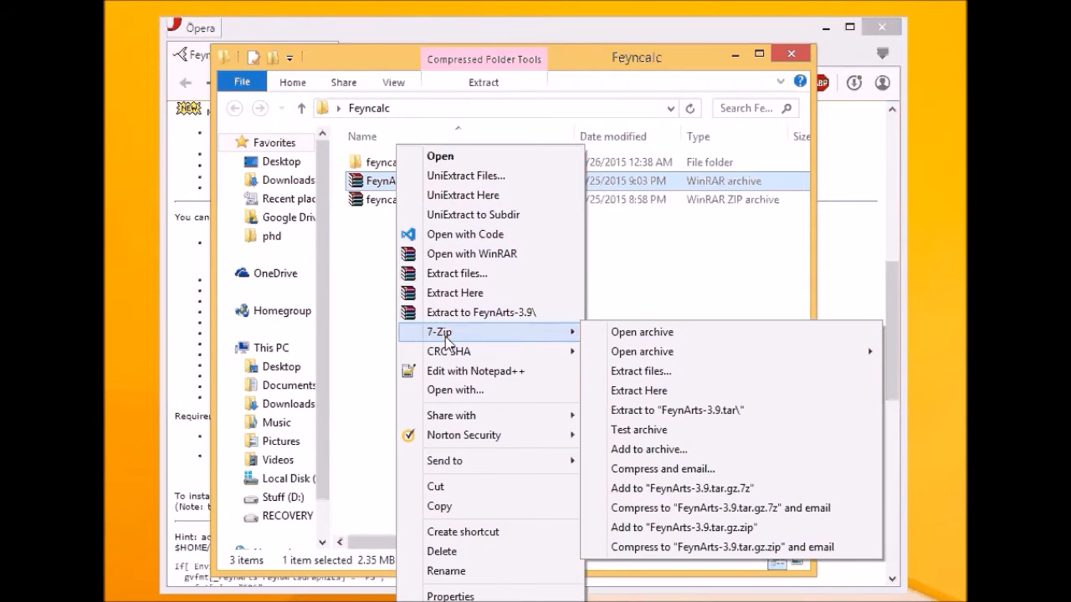
left_click(637, 418)
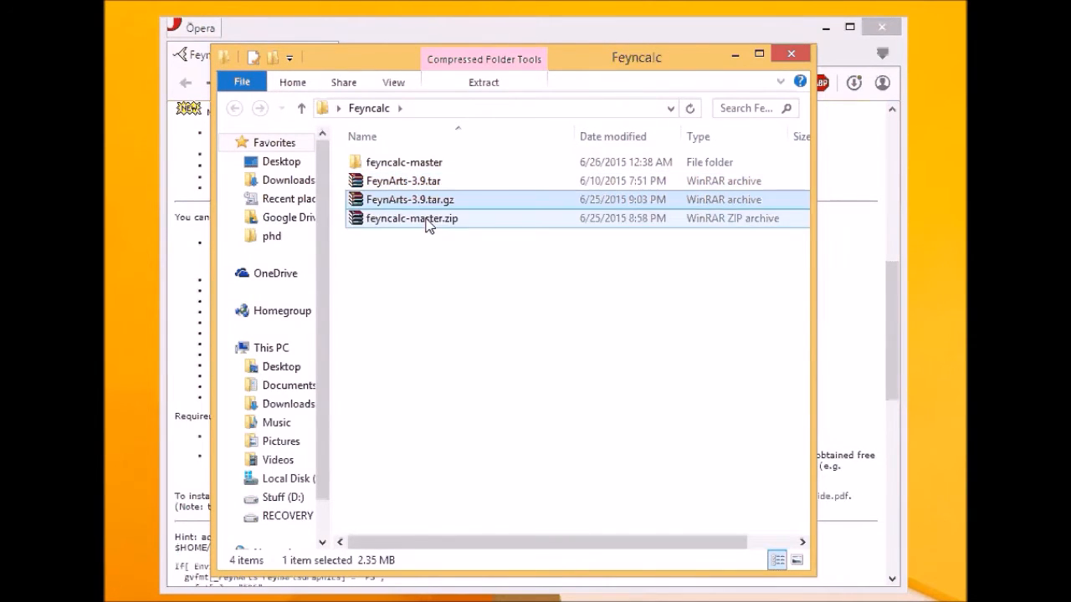
- Extract FeynArts-3.9.tar into a FeynArts-3.9 folder and close the finished progress window
right_click(430, 182)
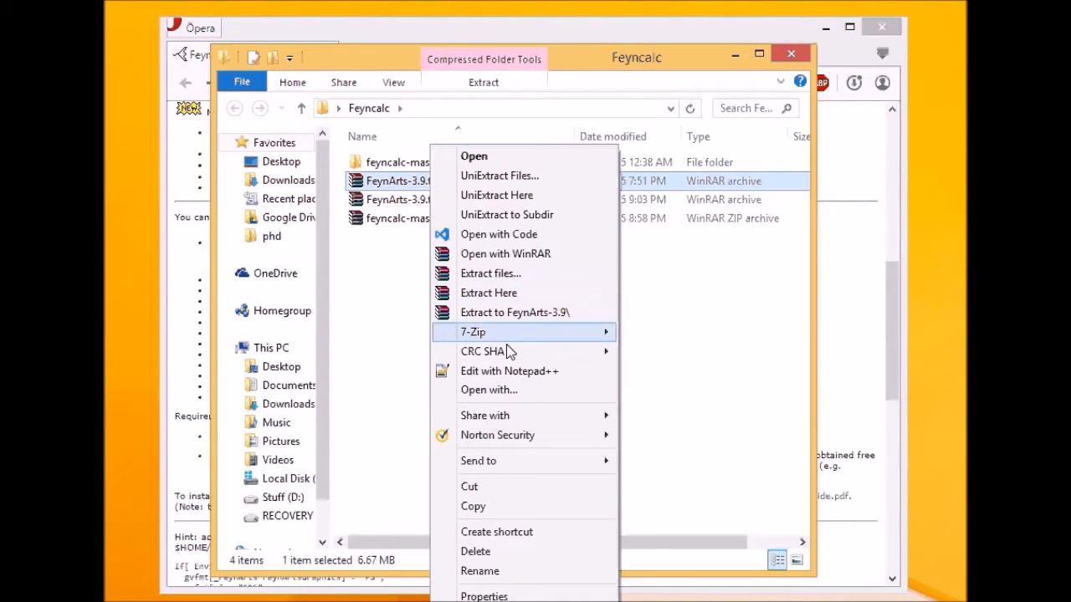
mouse_move(519, 332)
left_click(661, 409)
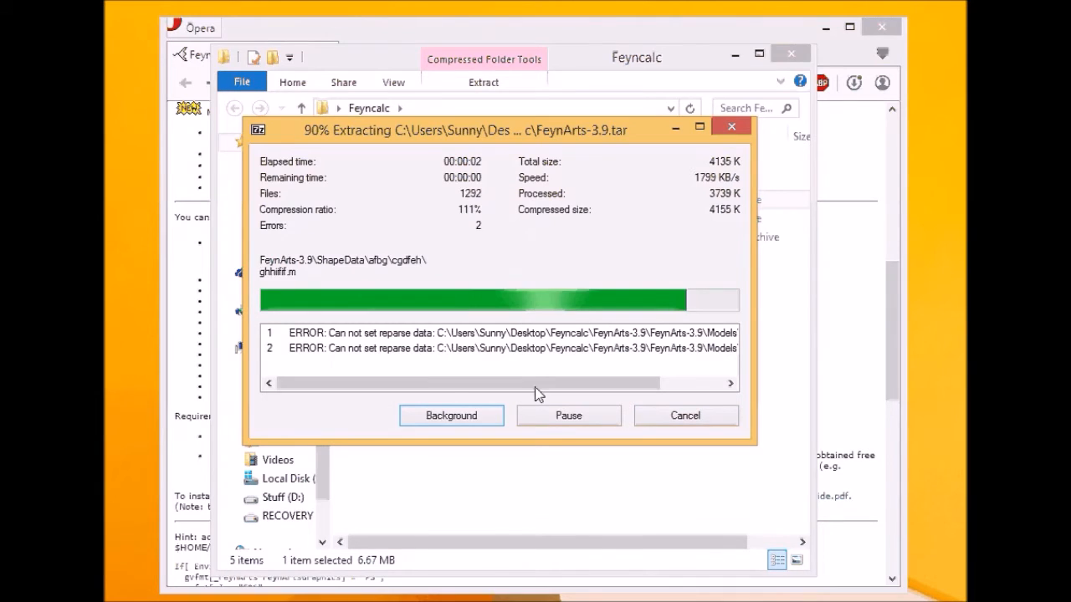
left_click_drag(406, 384, 462, 392)
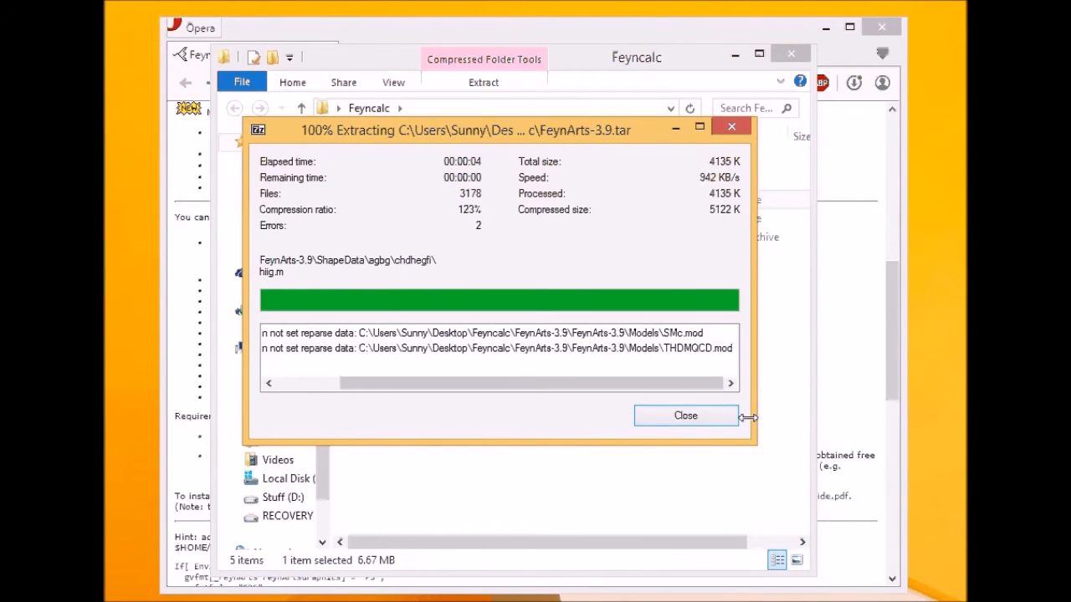
left_click(693, 415)
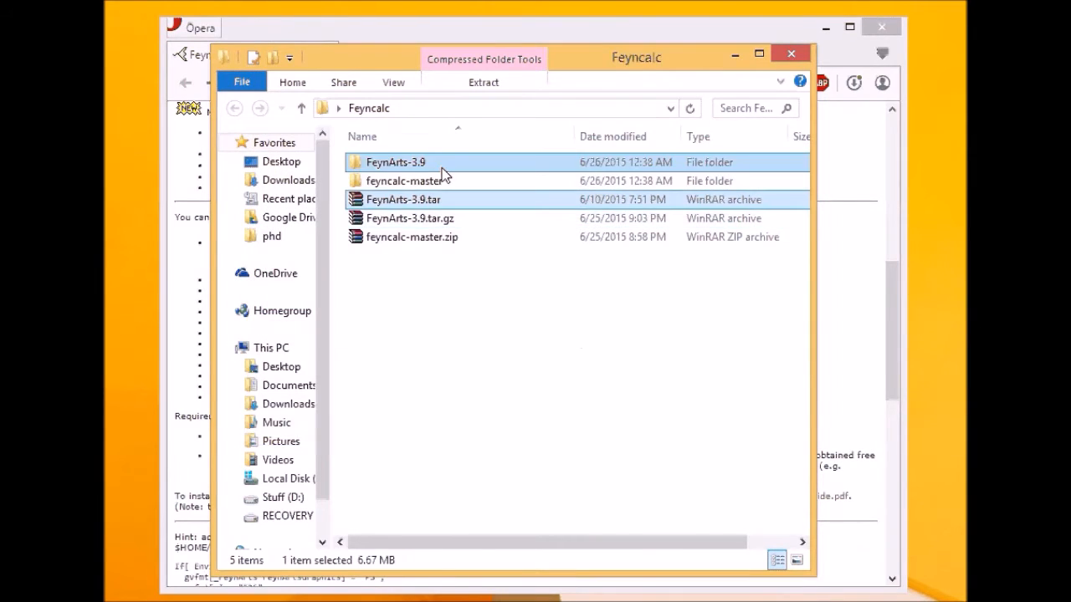
- Inspect the contents of the extracted FeynArts-3.9 folder, then return to Feyncalc
left_click(429, 183)
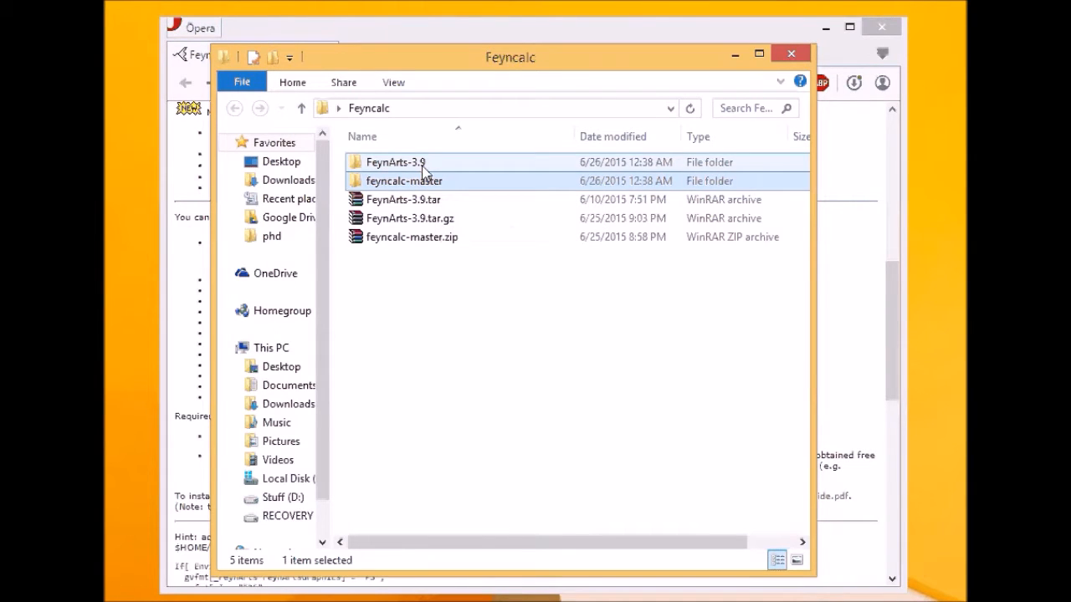
double_click(422, 162)
double_click(423, 164)
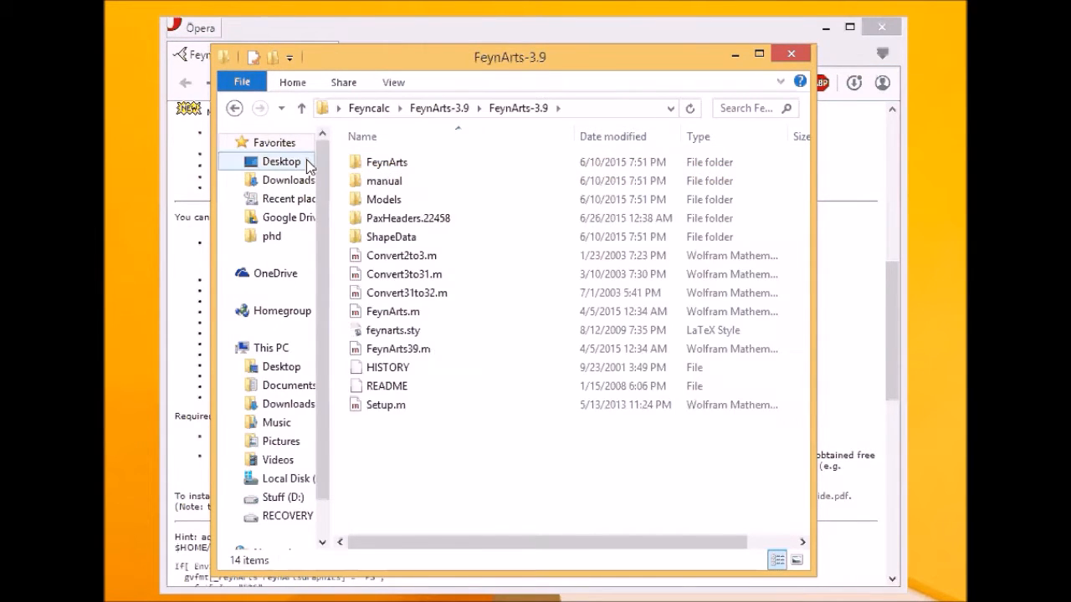
left_click(235, 108)
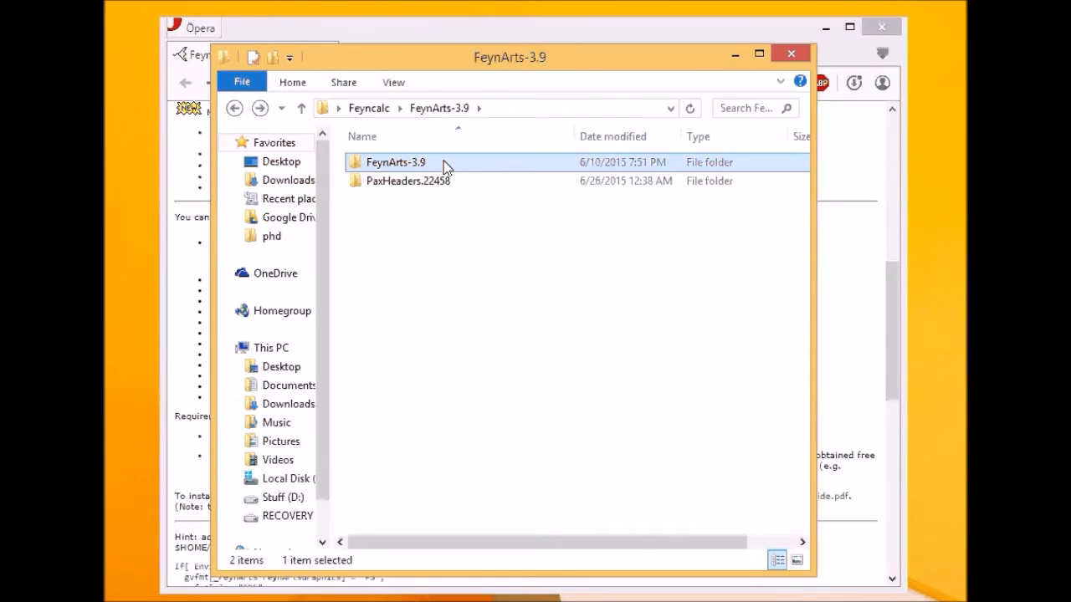
left_click(235, 108)
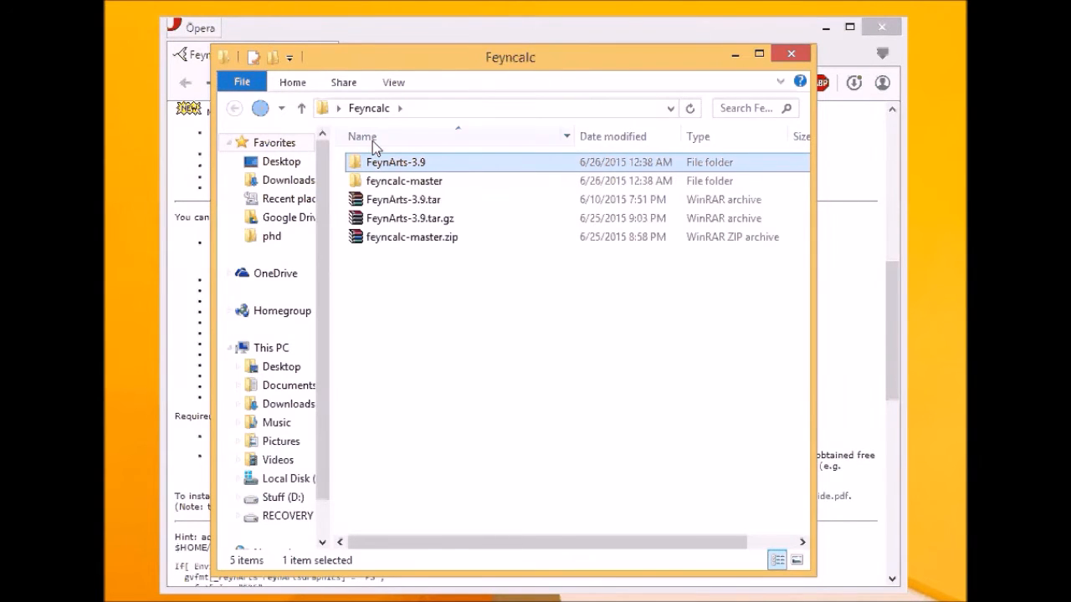
- Open feyncalc-master\feyncalc-master\FeynCalc and scroll through its files
double_click(433, 181)
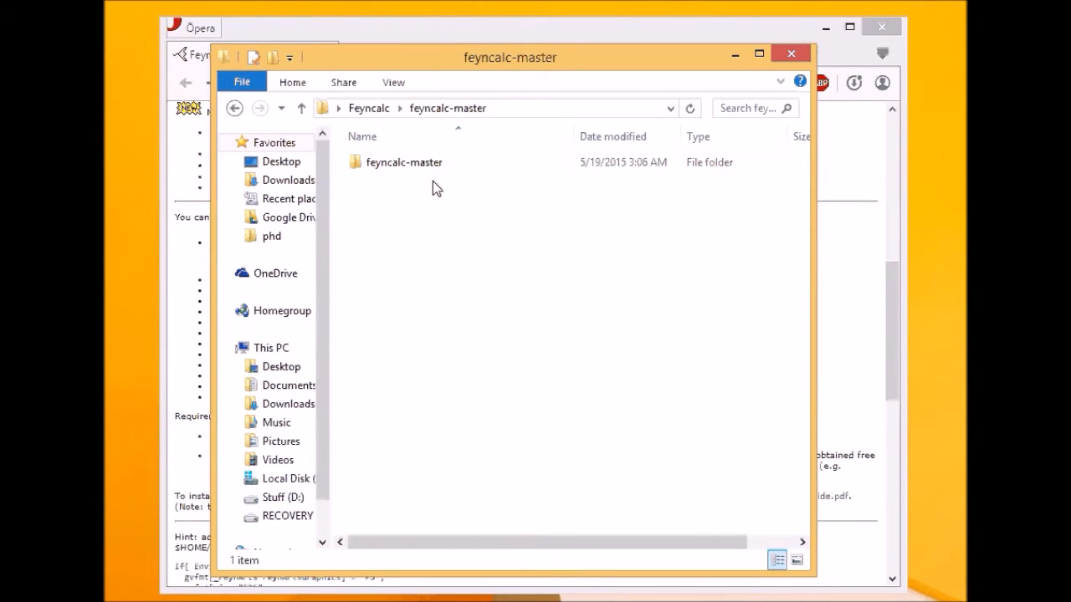
double_click(430, 167)
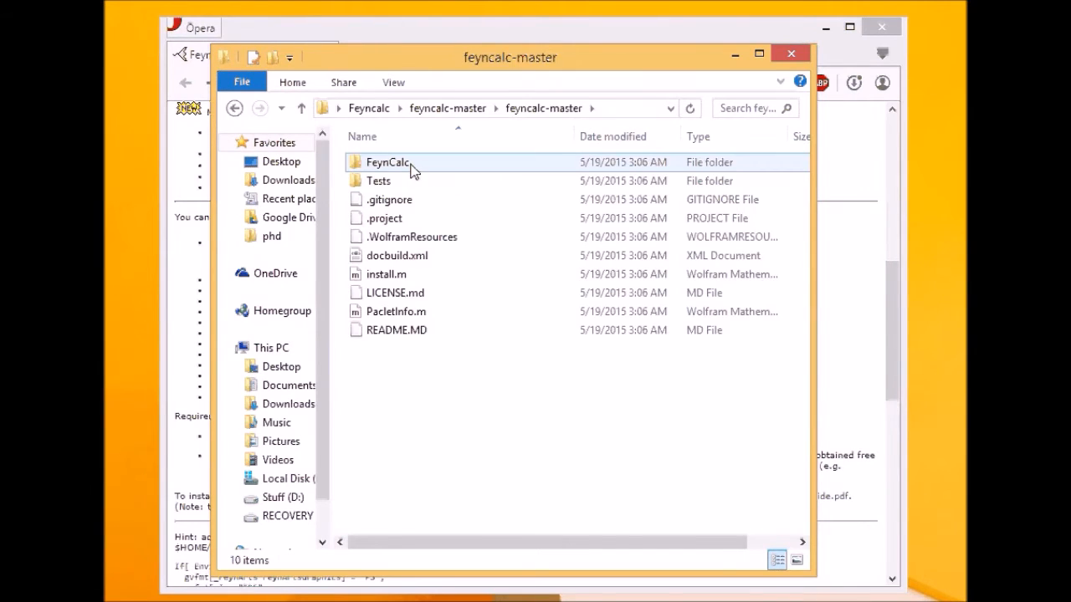
double_click(415, 165)
scroll(503, 214, "down", 1)
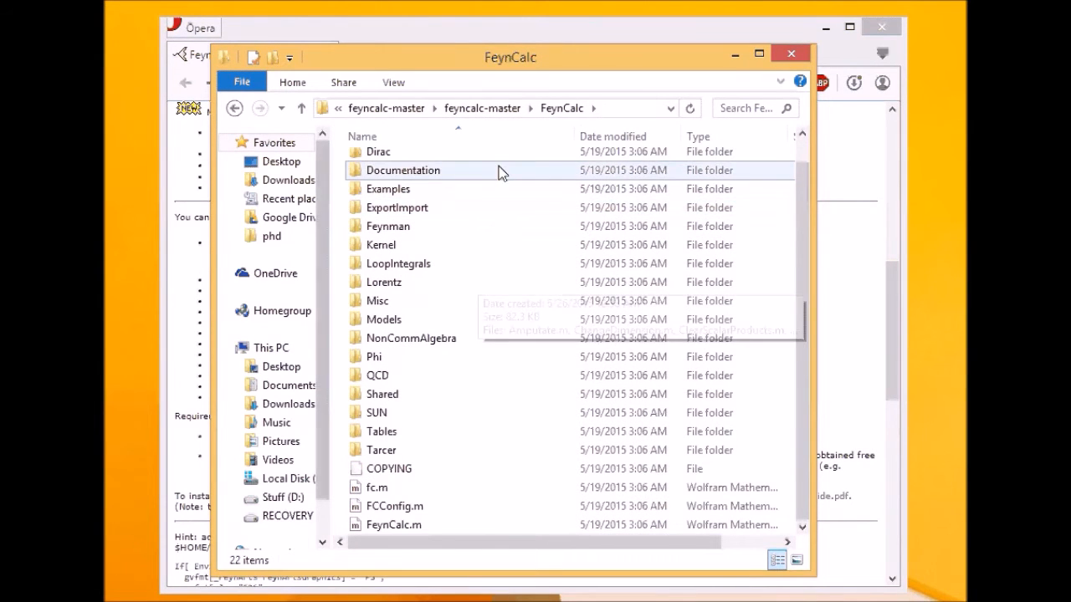
- Paste the FeynArts-3.9 folder into FeynCalc and rename it to FeynArts
left_click(460, 289)
key("ctrl+v")
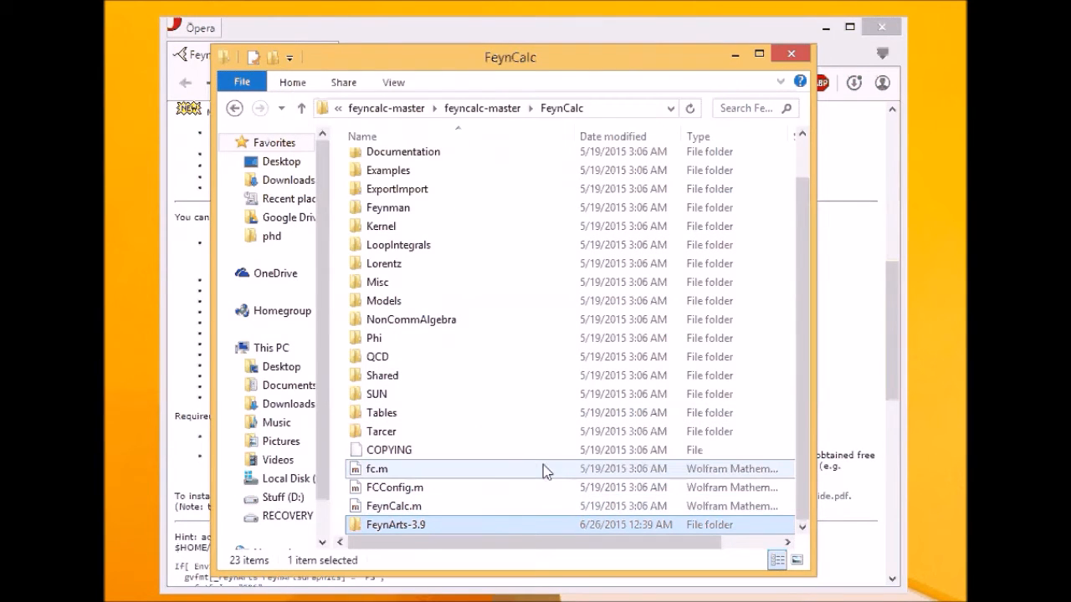
key("F2")
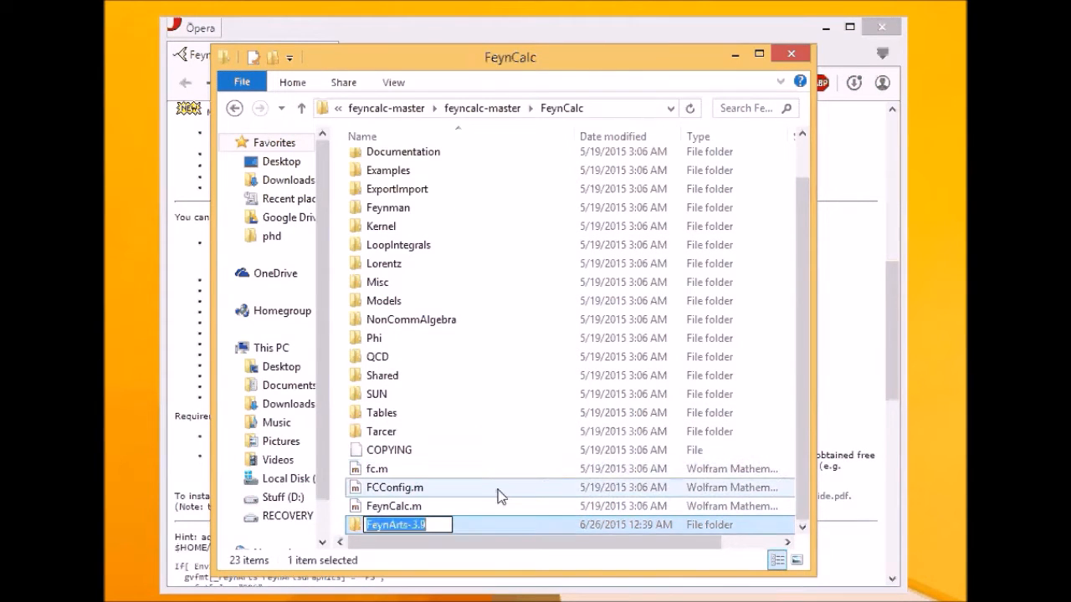
left_click(441, 525)
key("BackSpace")
key("BackSpace")
key("BackSpace")
key("BackSpace")
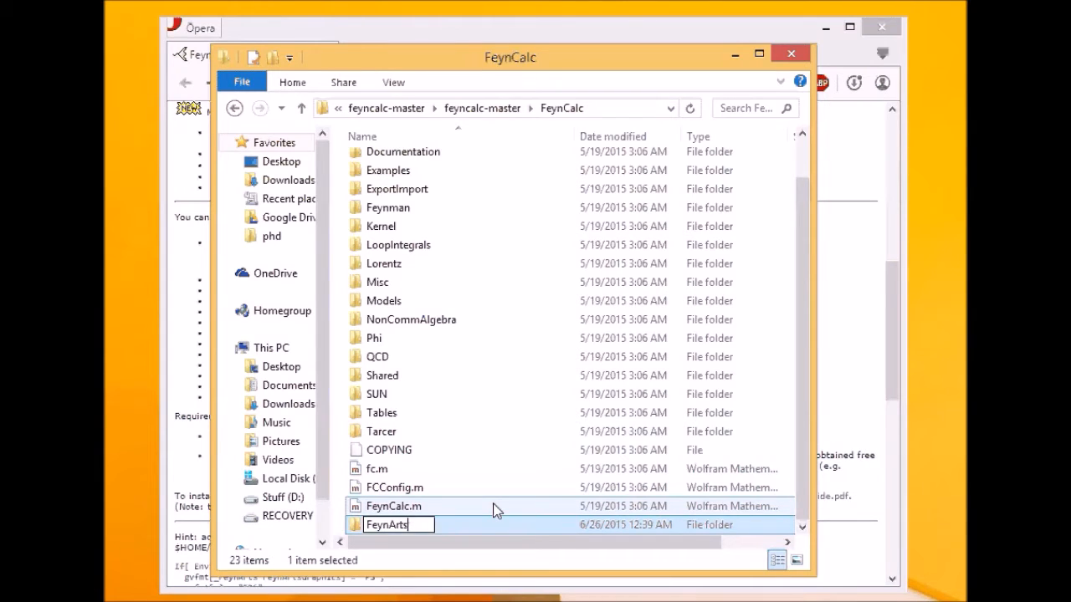
key("Return")
- Navigate back into feyncalc-master\feyncalc-master\FeynCalc and open the FeynArts folder to verify it
key("alt+Up")
key("alt+Up")
key("alt+Left")
left_click(545, 289)
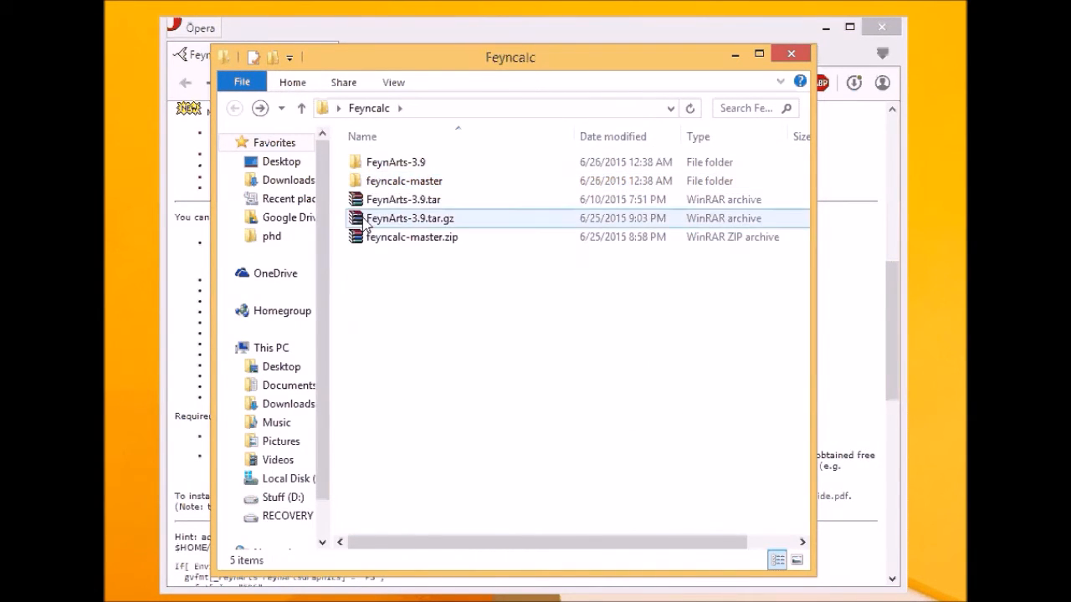
double_click(392, 182)
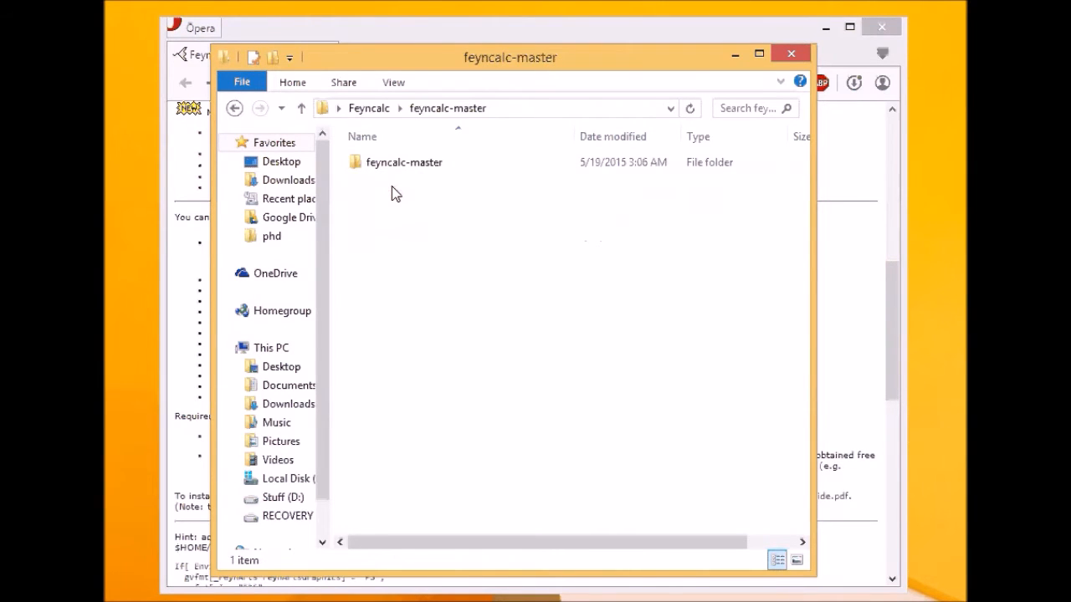
double_click(407, 163)
left_click(416, 163)
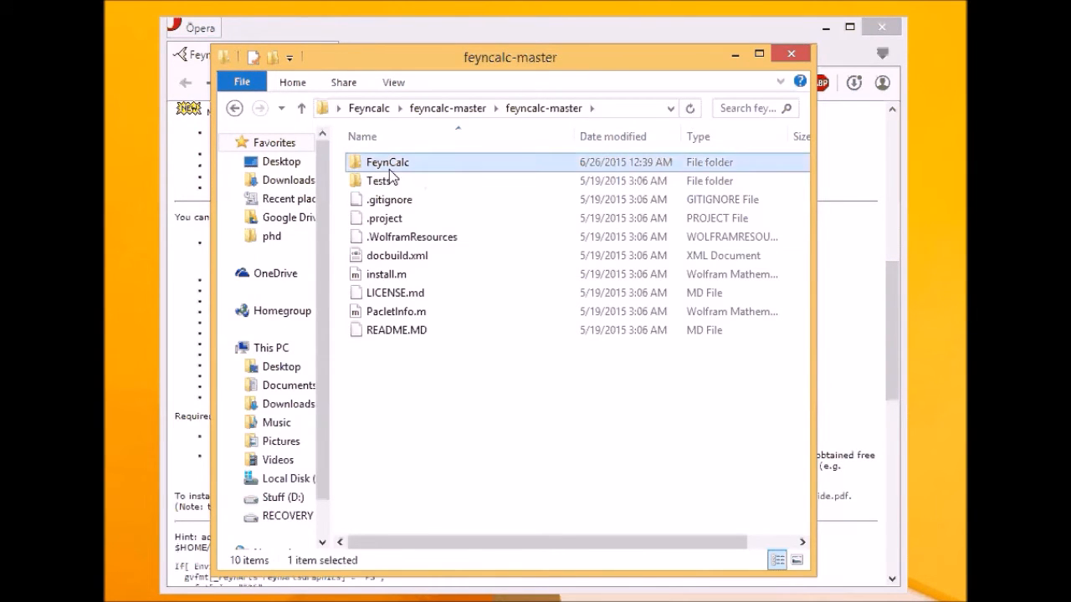
double_click(411, 168)
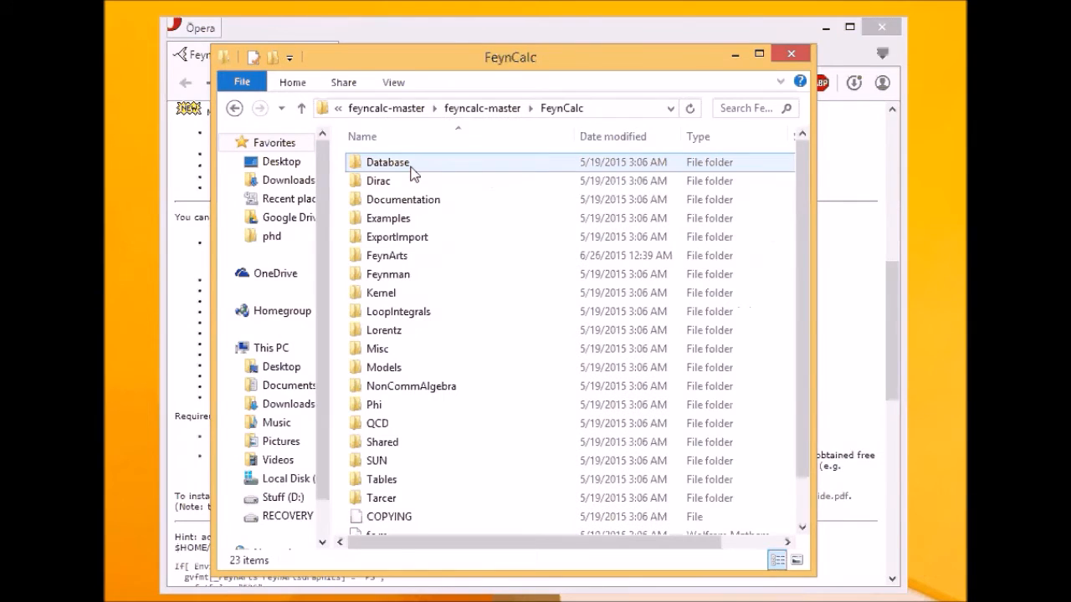
left_click(397, 237)
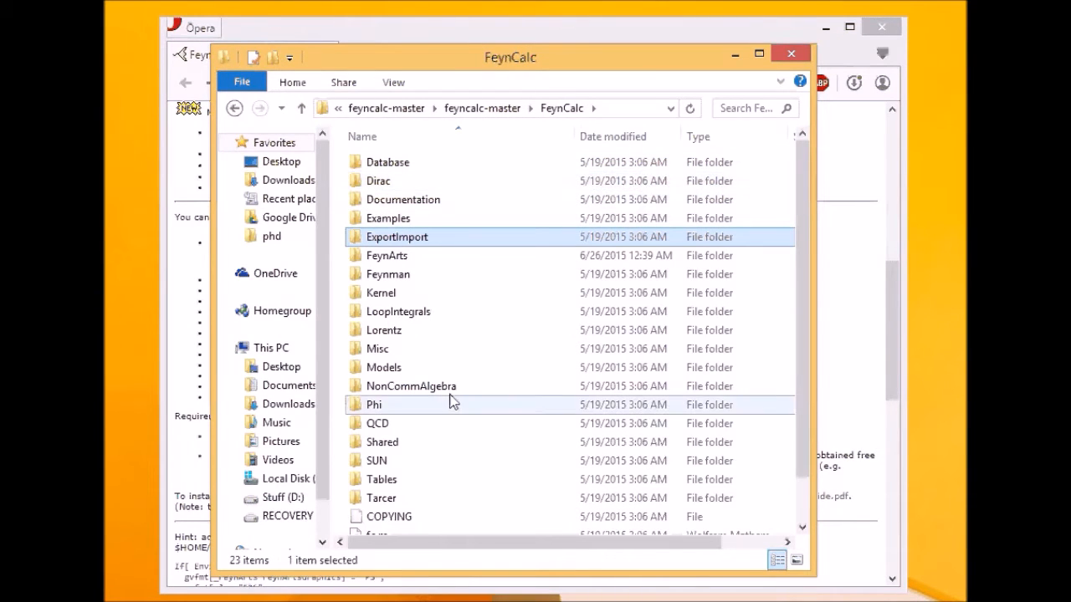
left_click(429, 259)
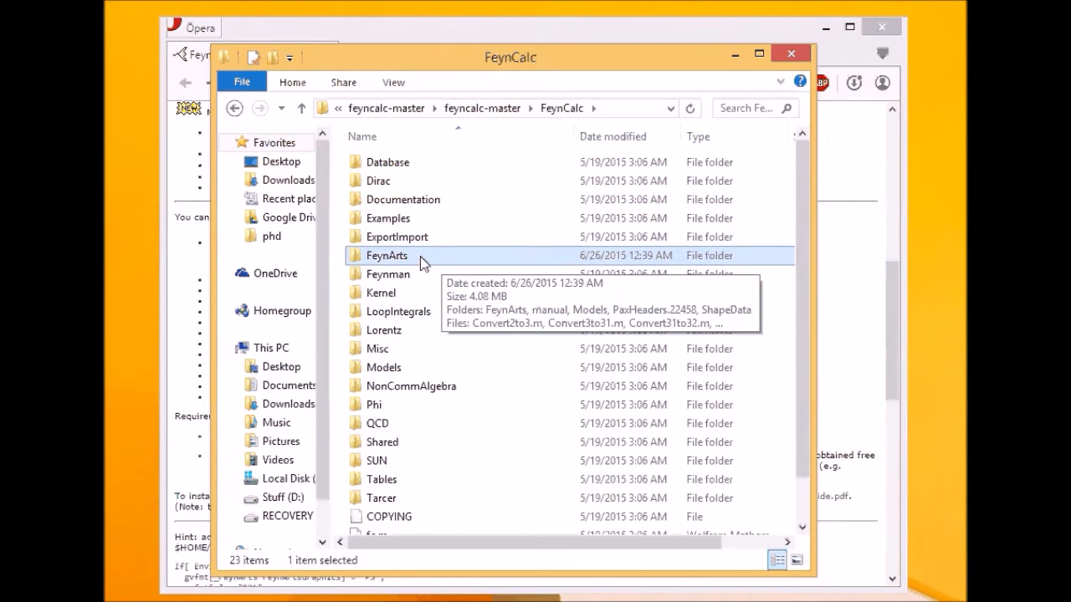
double_click(393, 260)
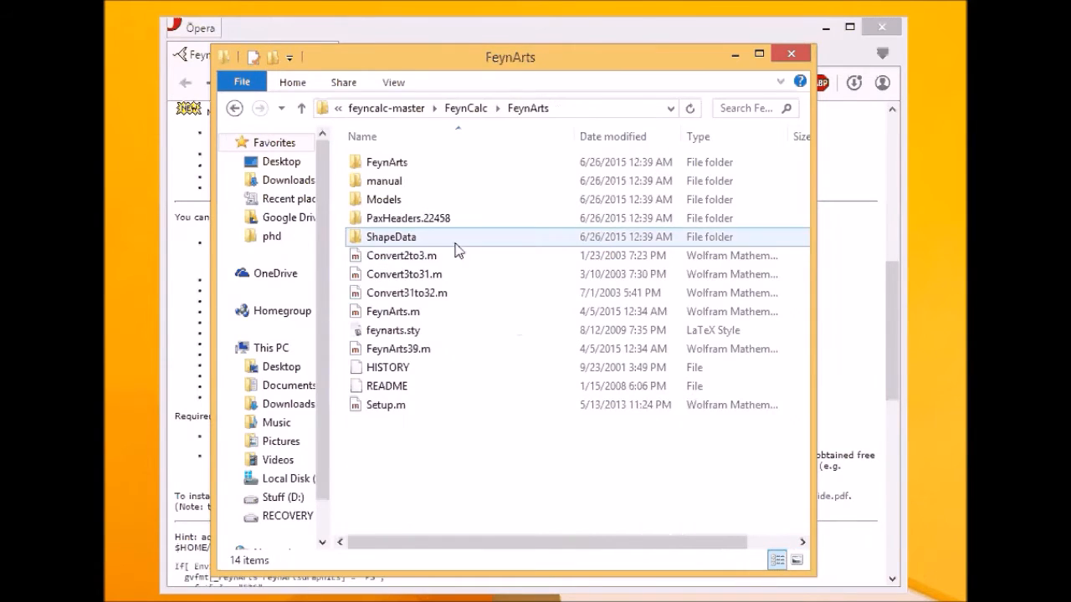
- Return to the inner feyncalc-master folder and select the FeynCalc folder, cancelling an accidental rename
left_click(234, 110)
left_click(234, 109)
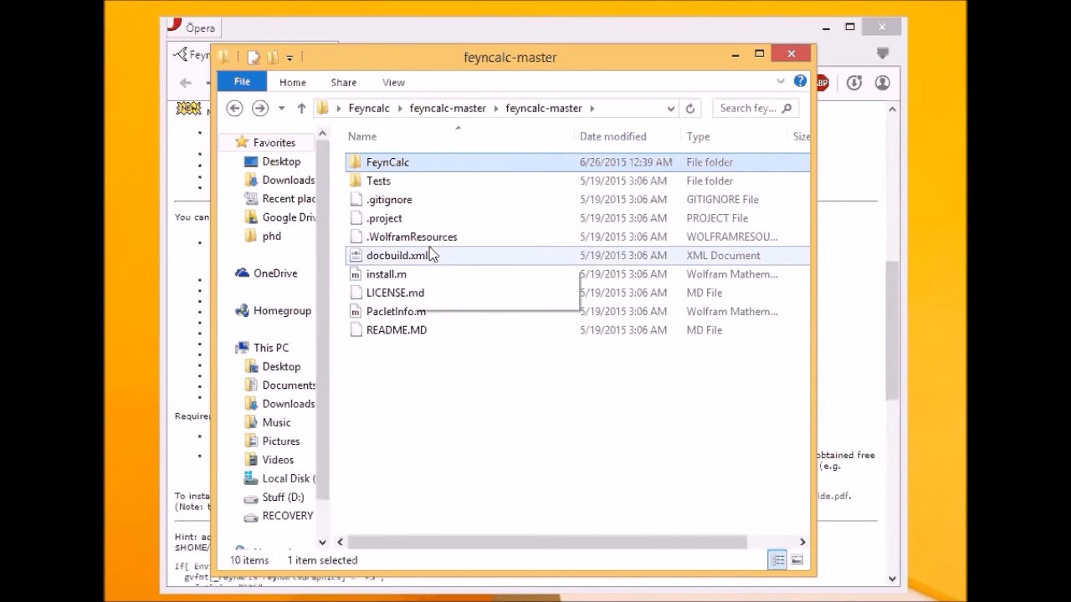
left_click(234, 109)
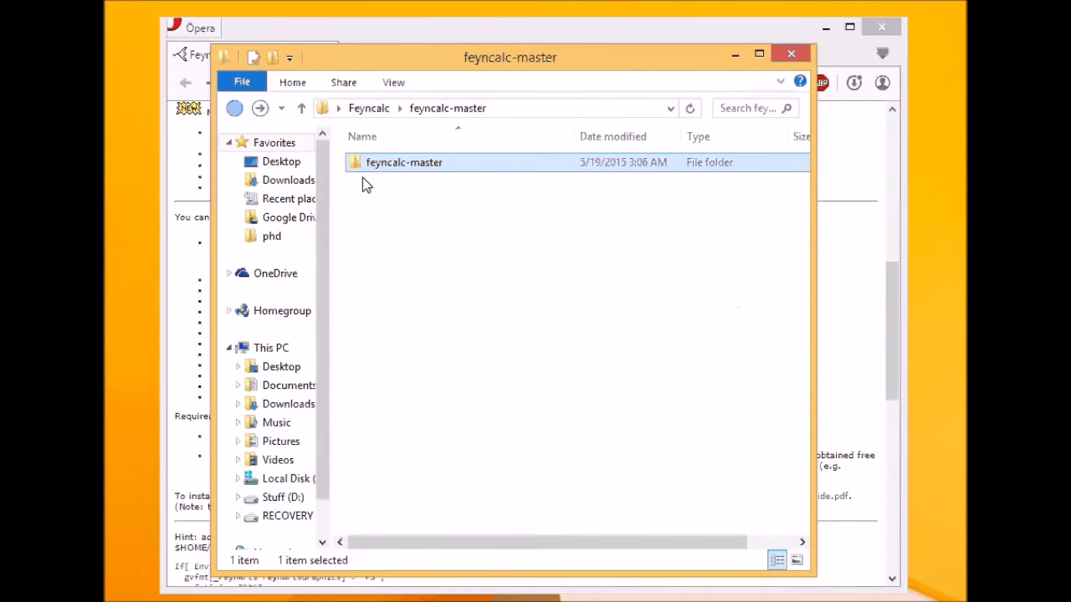
double_click(409, 166)
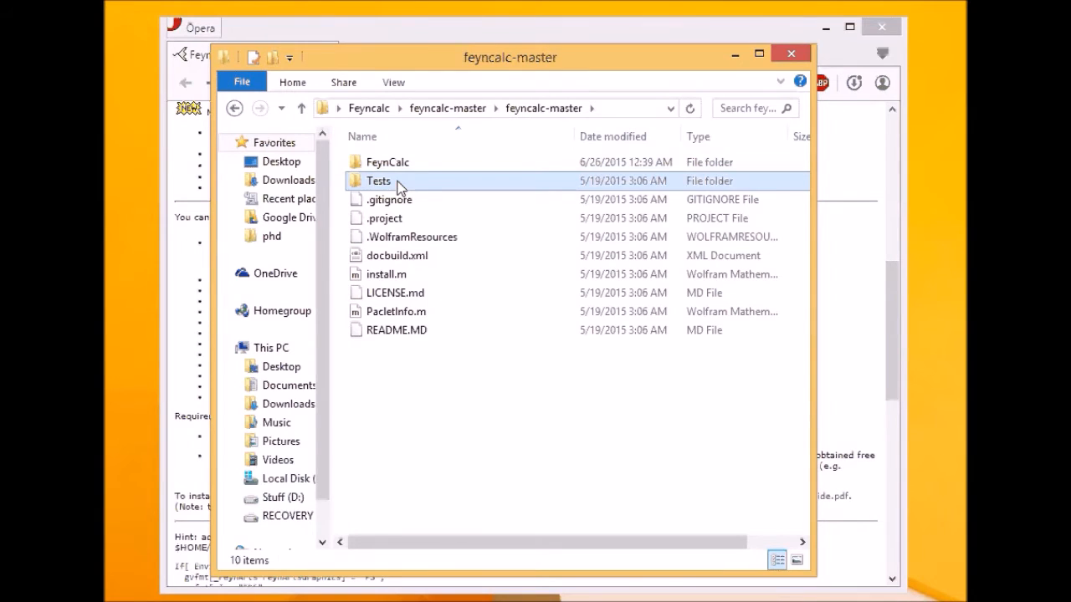
left_click(404, 165)
left_click(410, 164)
left_click(420, 182)
left_click(439, 168)
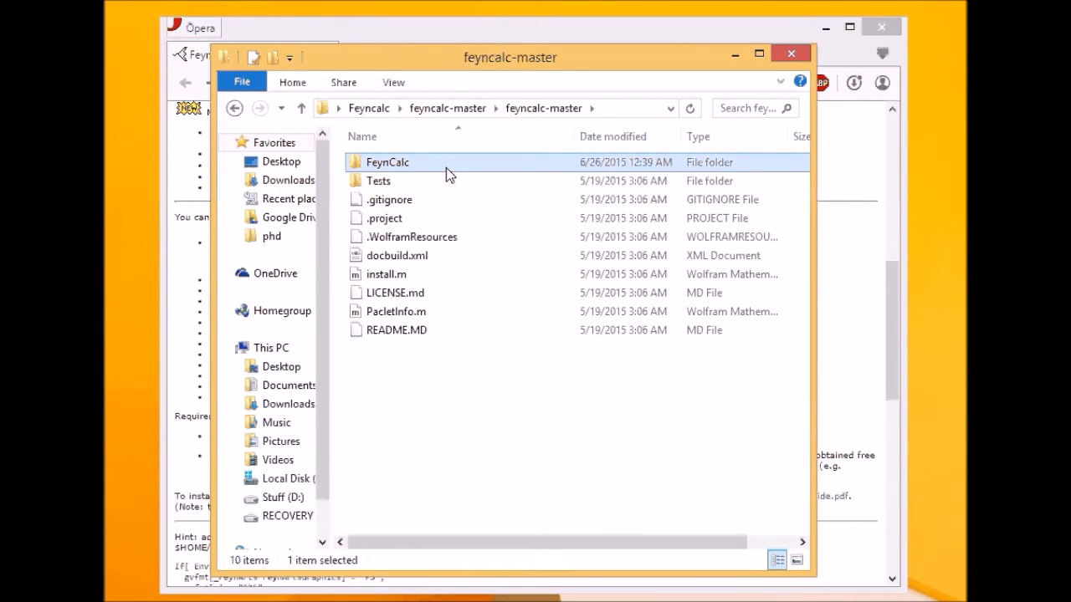
- Copy the FeynCalc folder and go to %appdata% through the address bar
right_click(432, 162)
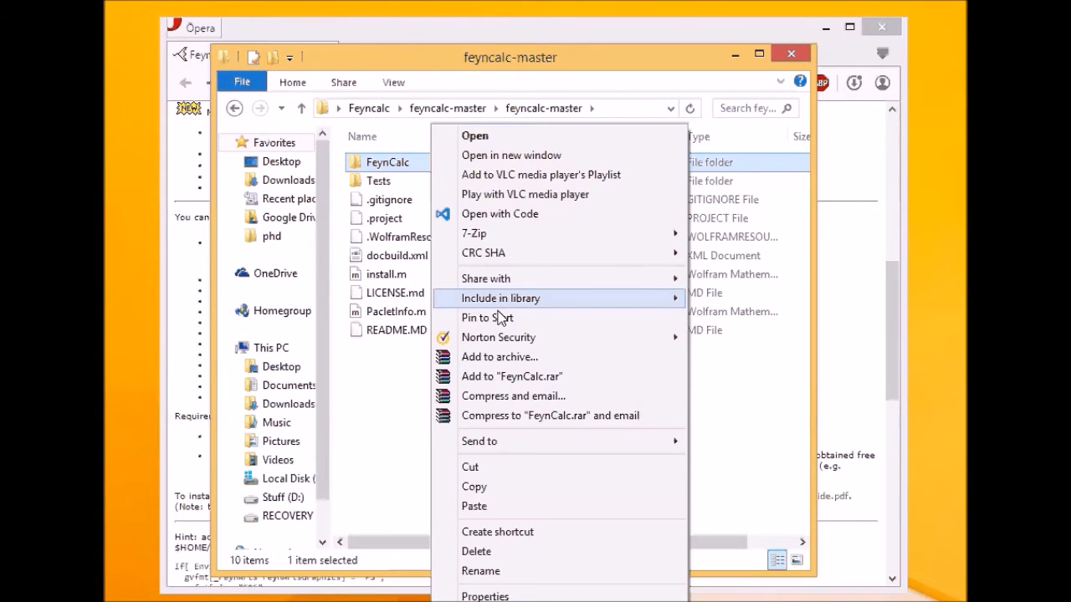
left_click(474, 487)
left_click(620, 111)
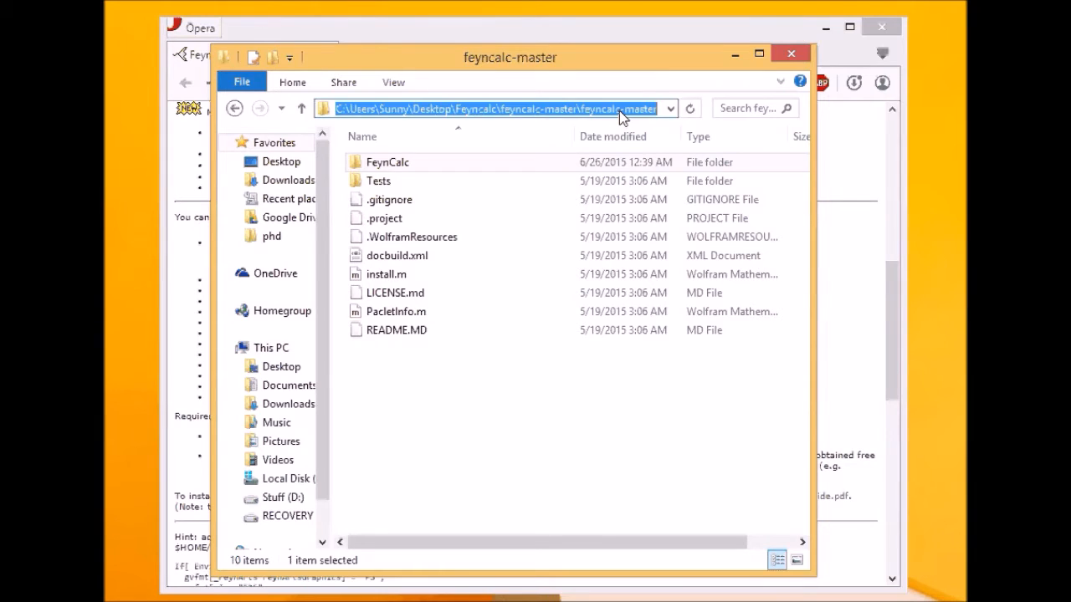
type("%appdata")
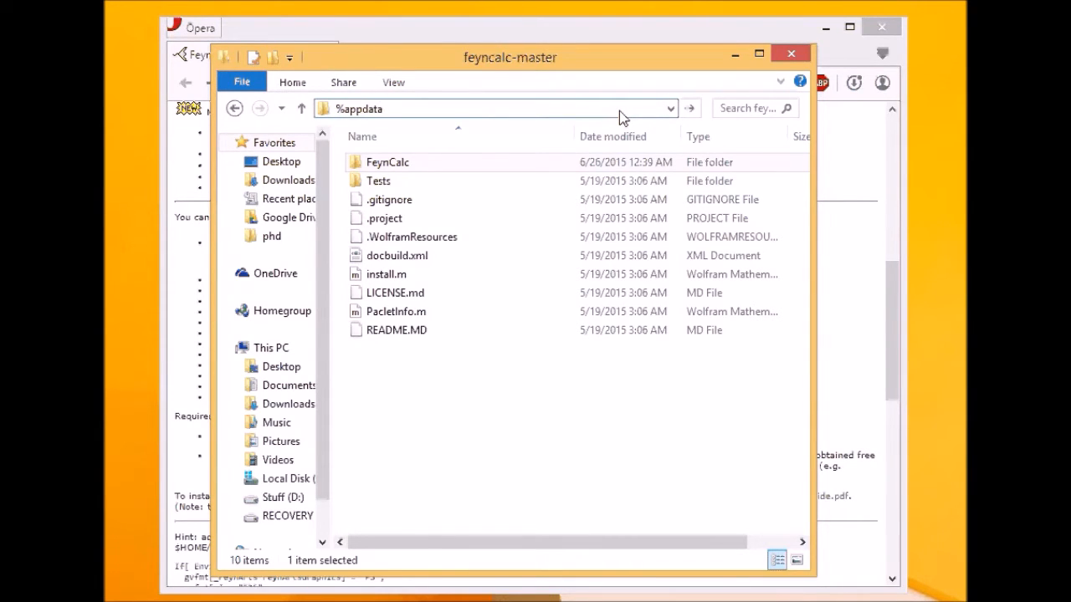
type("%")
key("Return")
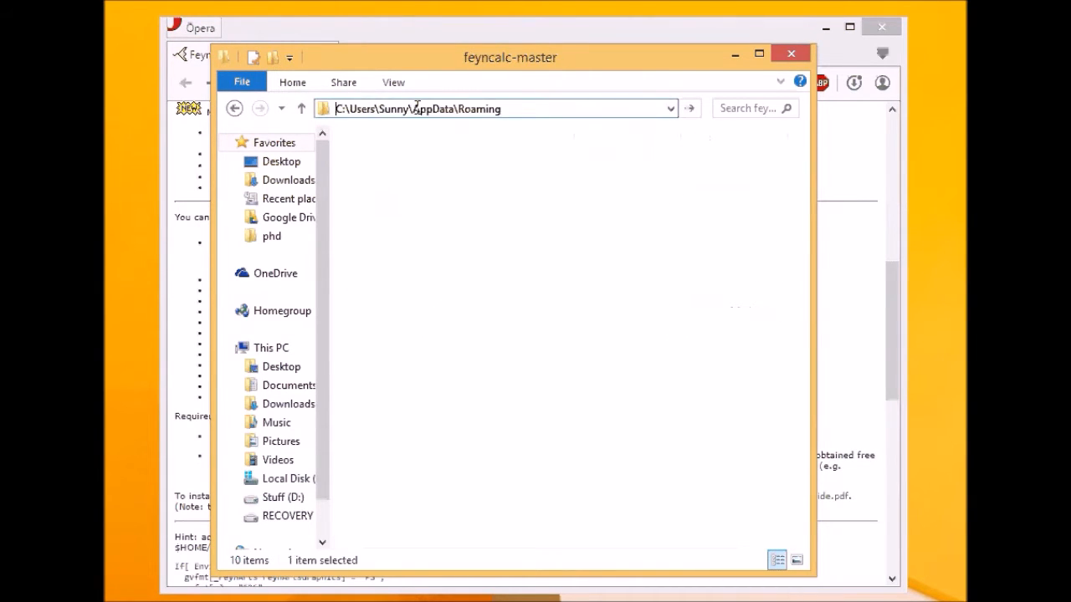
- Browse C:\Users to the user's AppData\Roaming folder, dismissing an access-denied error, then back out
left_click(295, 481)
left_click(393, 385)
scroll(406, 402, "down", 1)
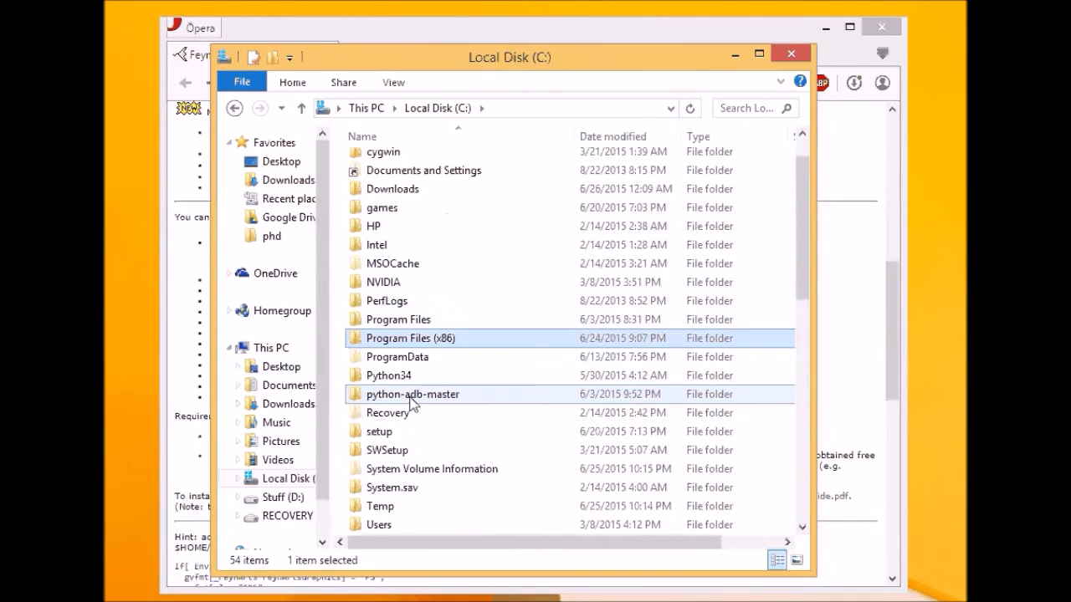
double_click(395, 523)
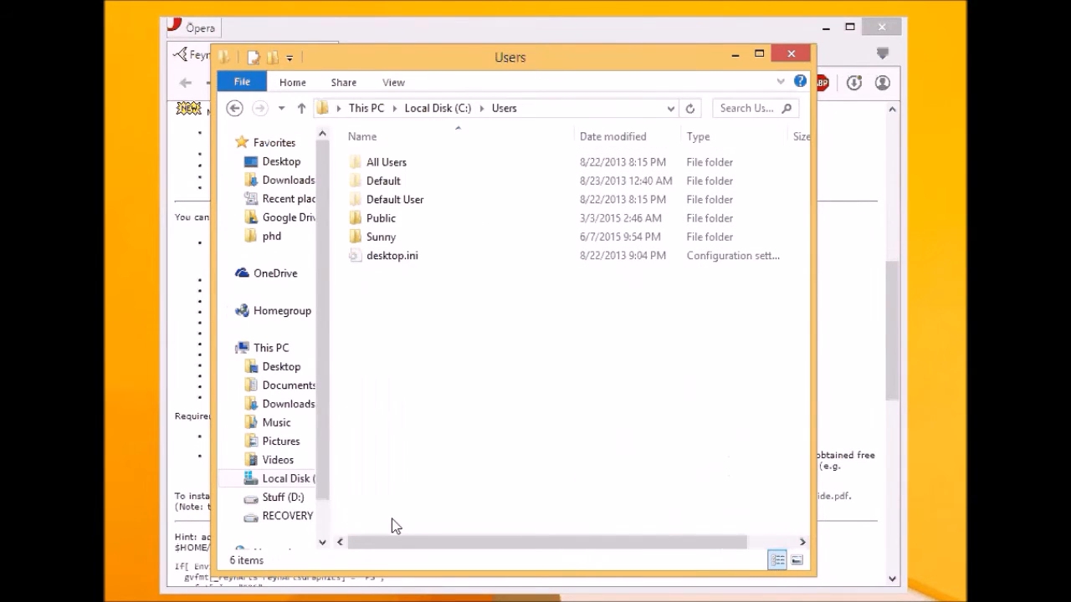
double_click(400, 235)
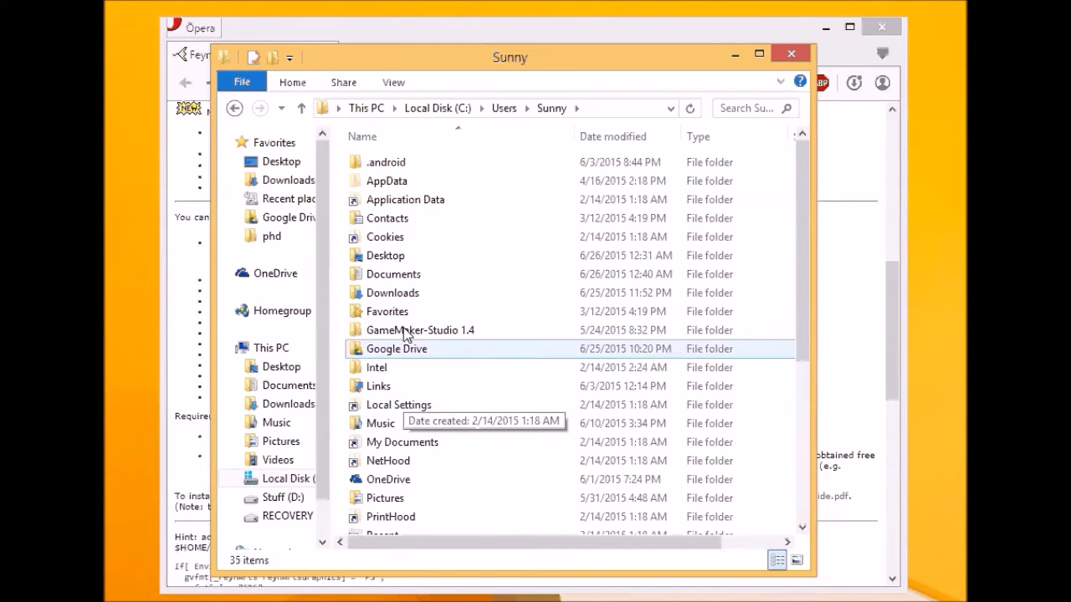
double_click(421, 206)
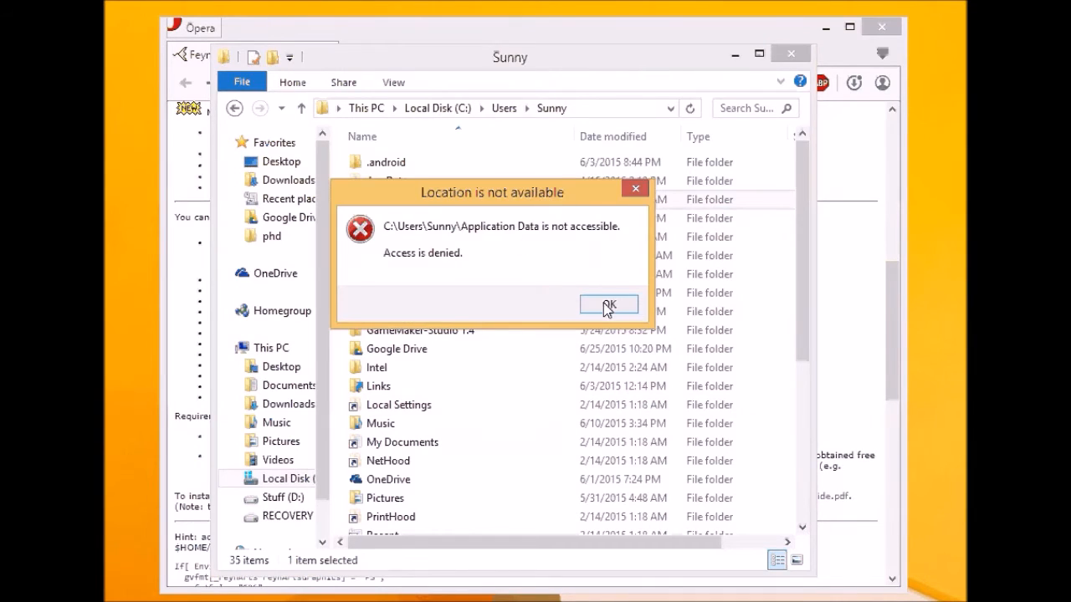
left_click(608, 306)
double_click(410, 179)
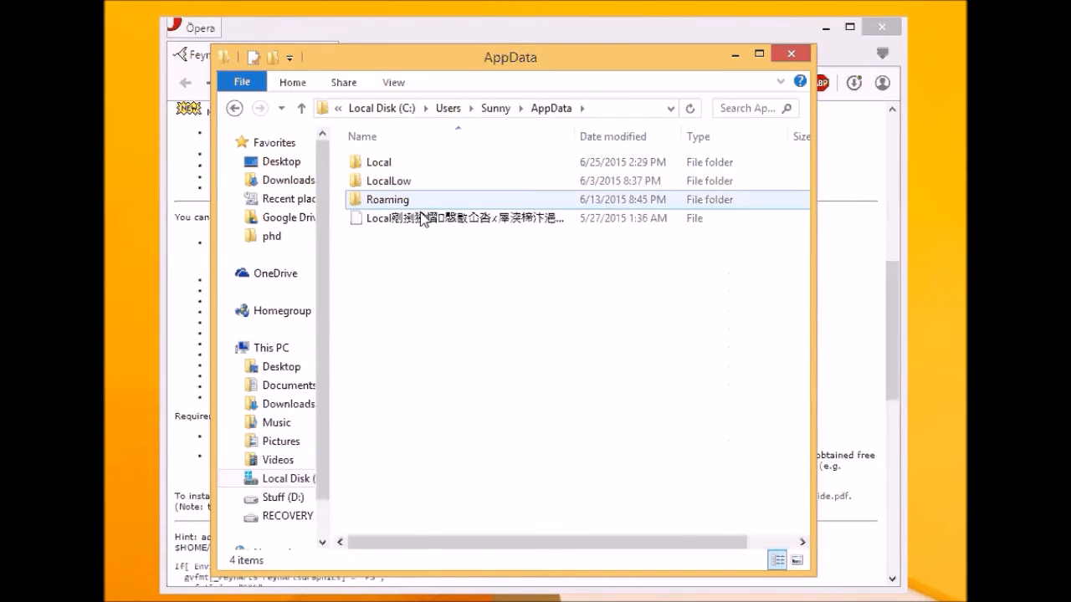
double_click(411, 201)
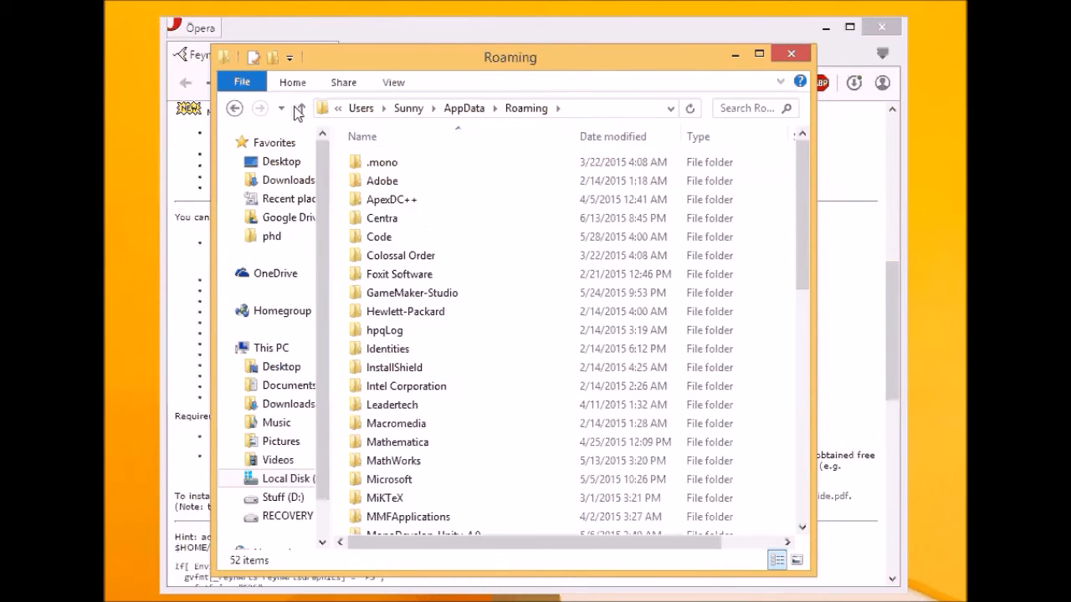
left_click(235, 109)
left_click(235, 109)
left_click(235, 109)
left_click(235, 109)
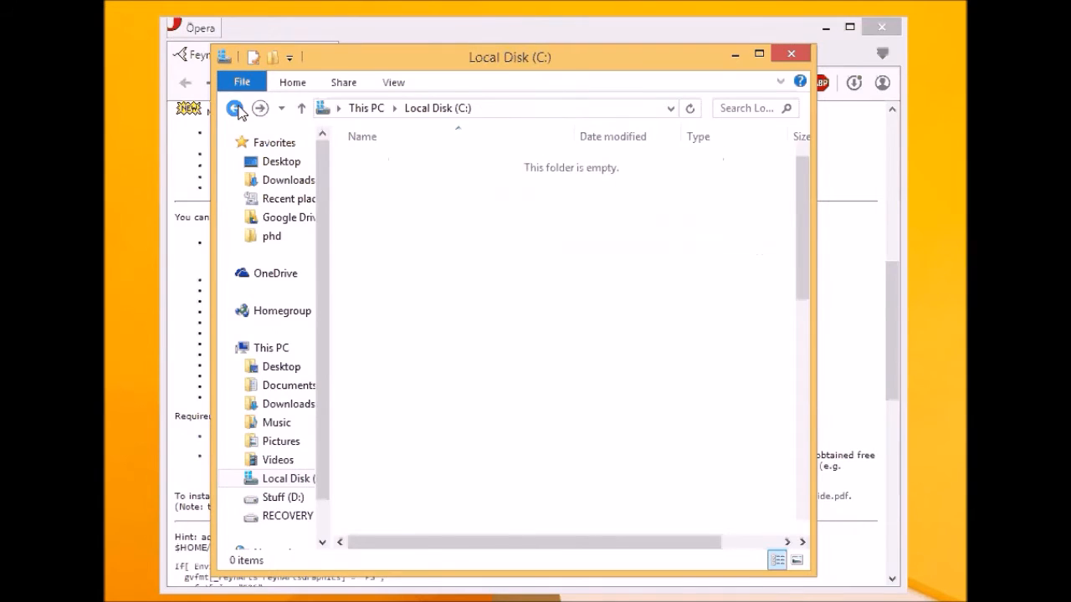
- Go to %appdata% again and jump to the Mathematica folder by typing 'mat'
left_click(479, 103)
type("%appdata")
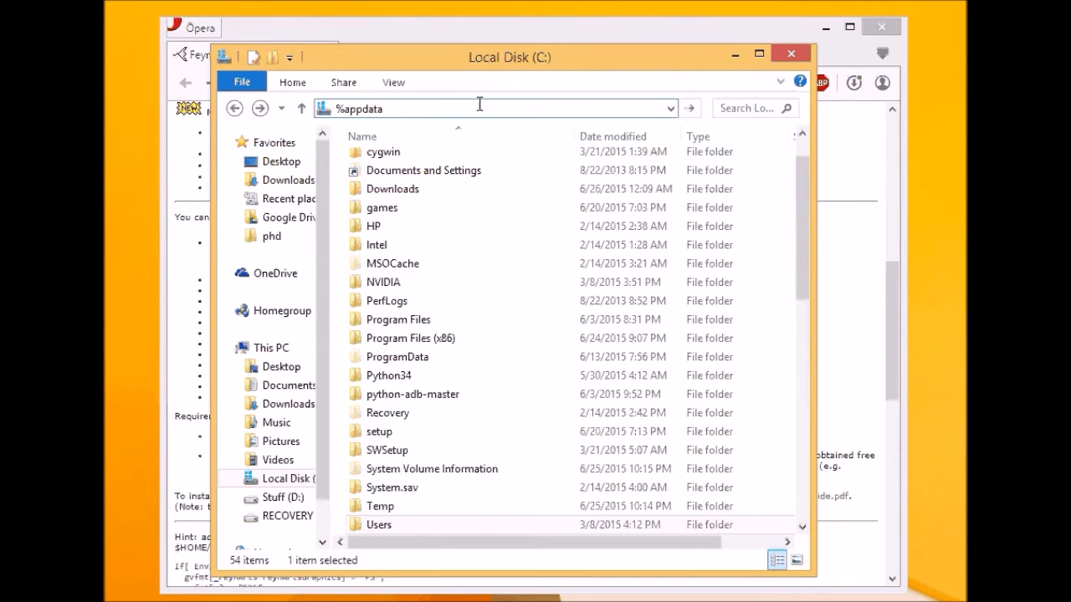
type("%")
key("Return")
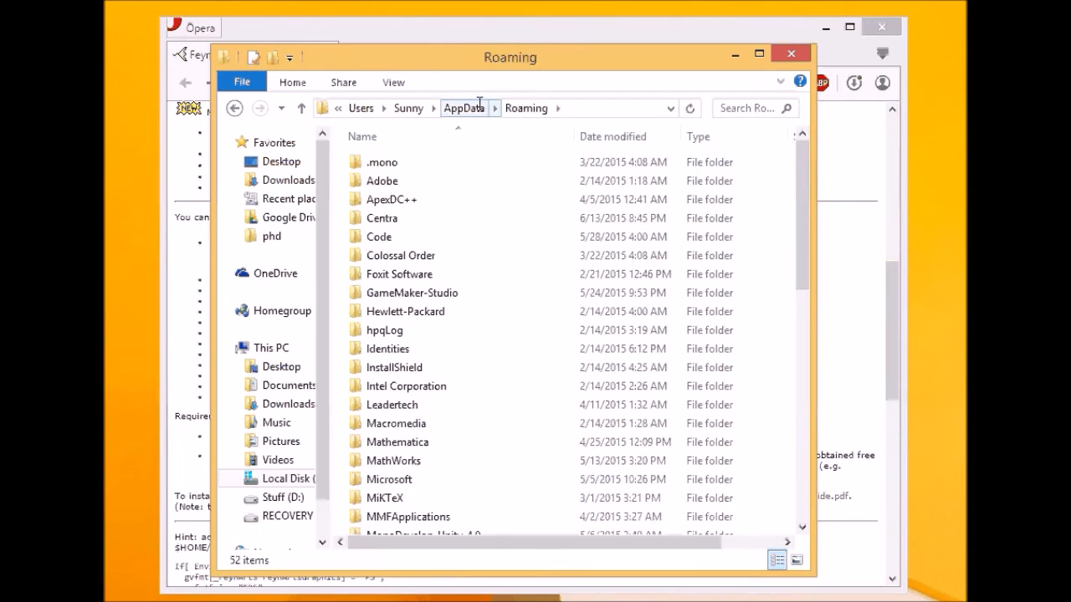
left_click(480, 254)
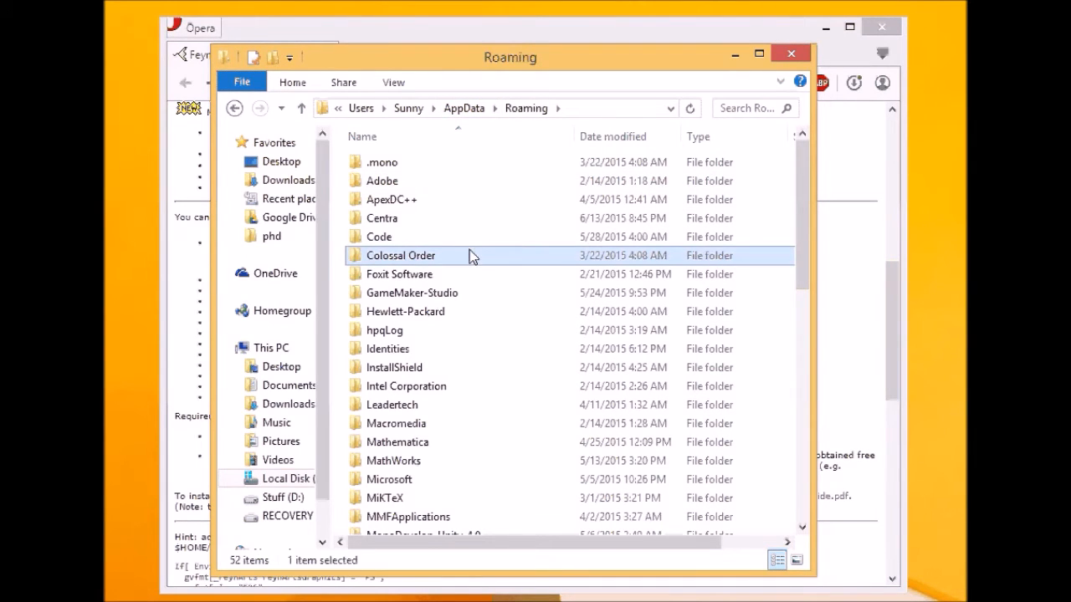
type("mat")
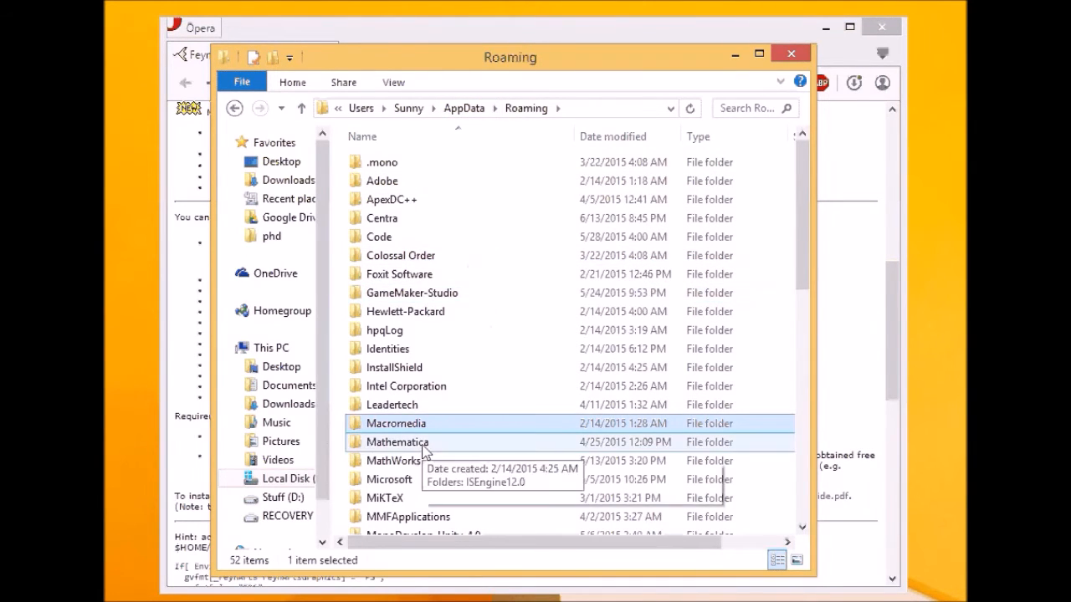
key("Return")
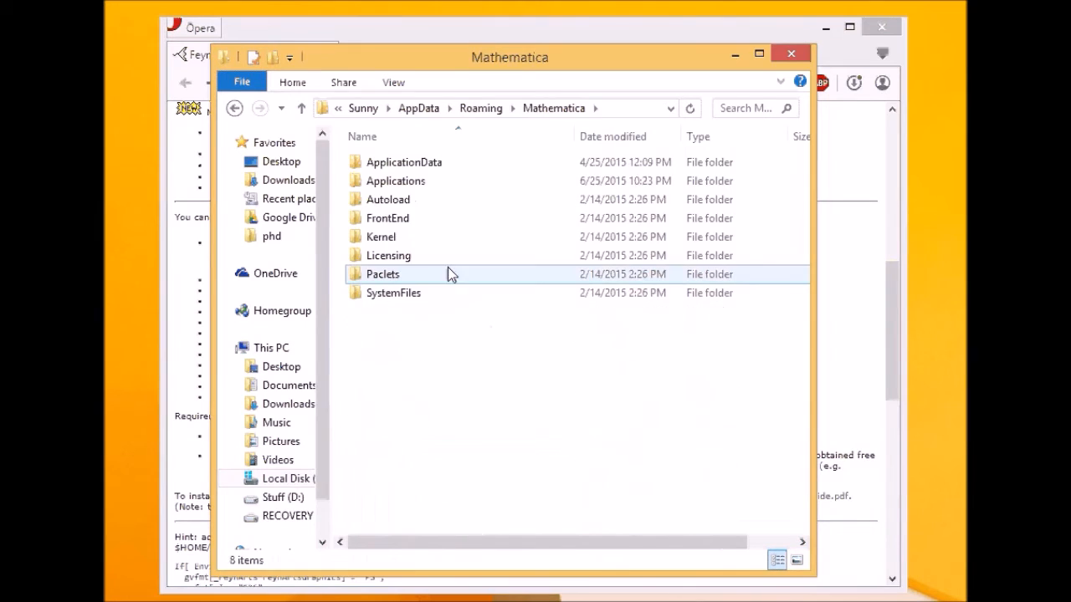
- Open Applications and permanently delete the old FeynCalc folder
double_click(428, 184)
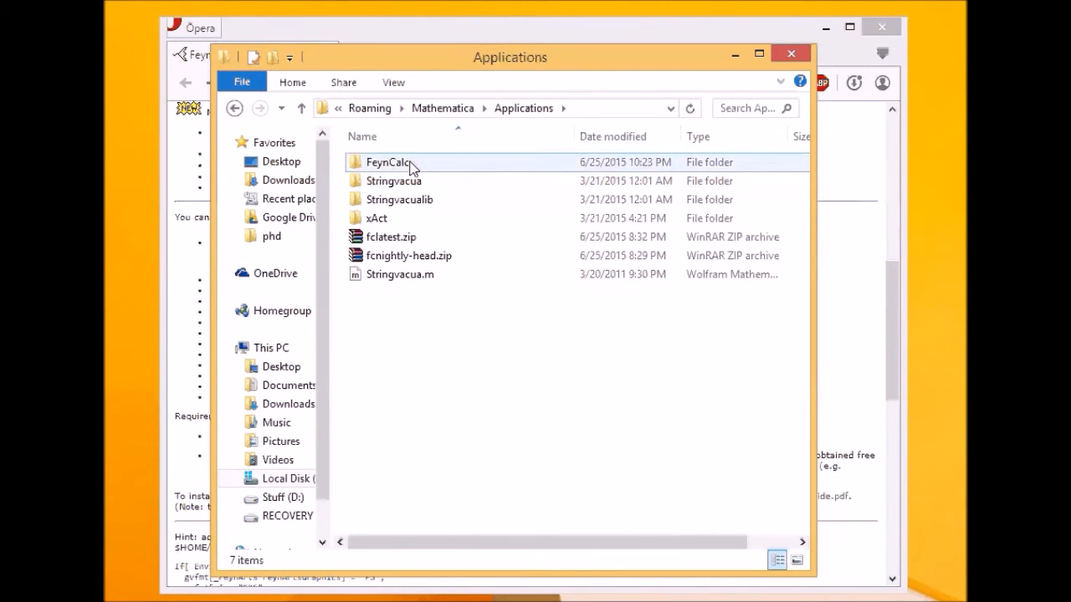
left_click(380, 168)
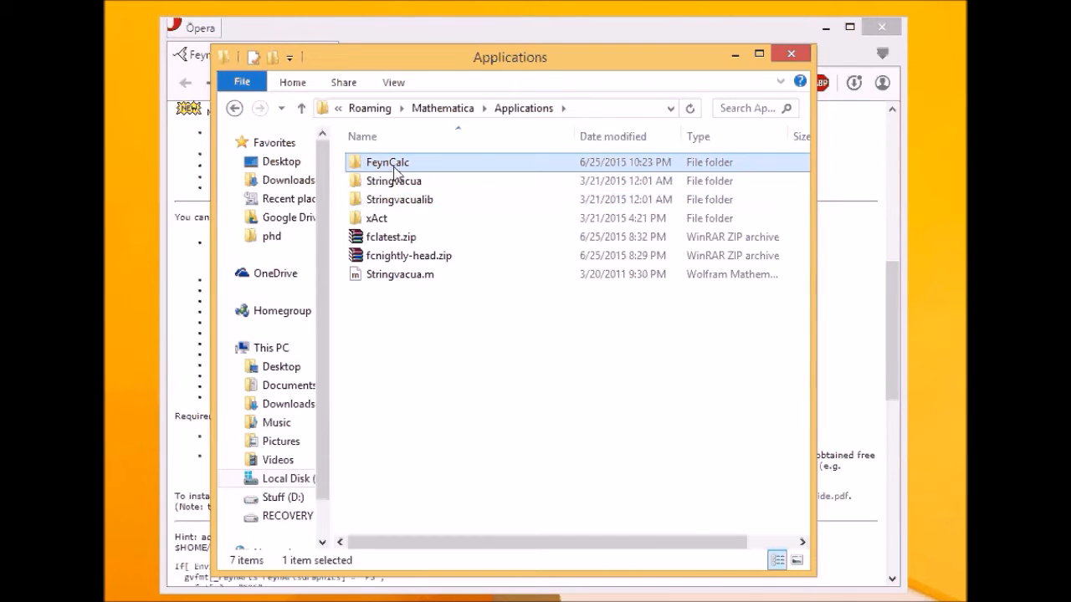
key("shift+Delete")
key("Escape")
key("Delete")
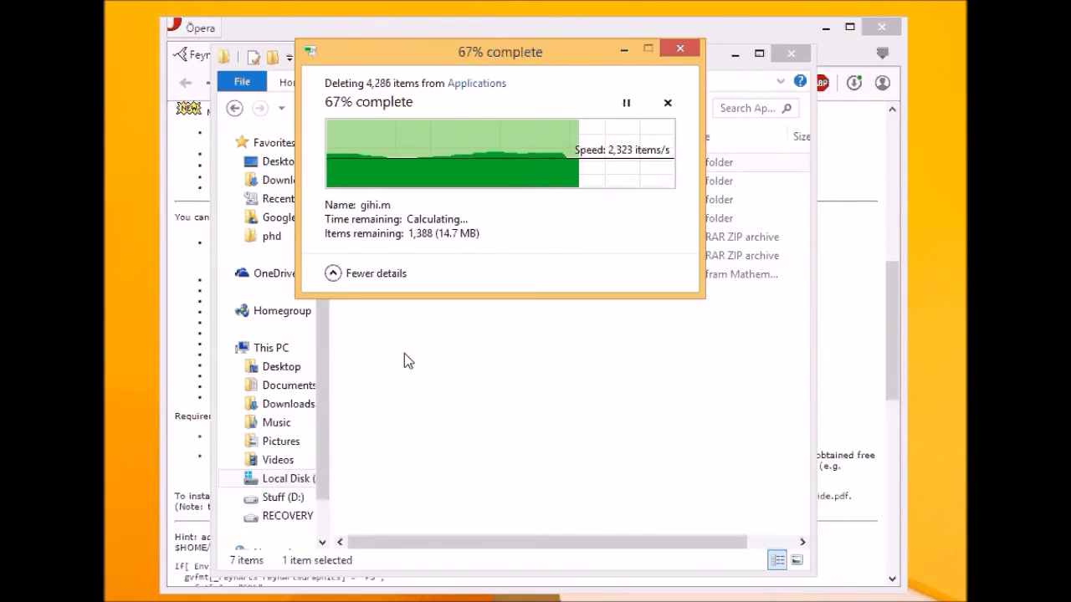
- Reopen the Applications folder and paste the newly copied FeynCalc folder into it
left_click(234, 108)
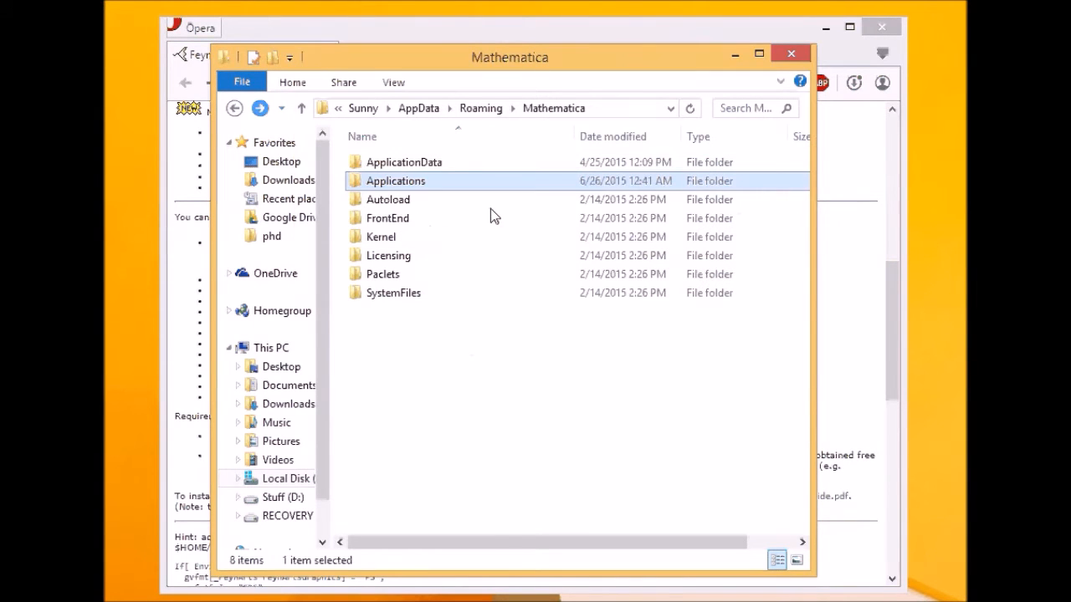
double_click(414, 182)
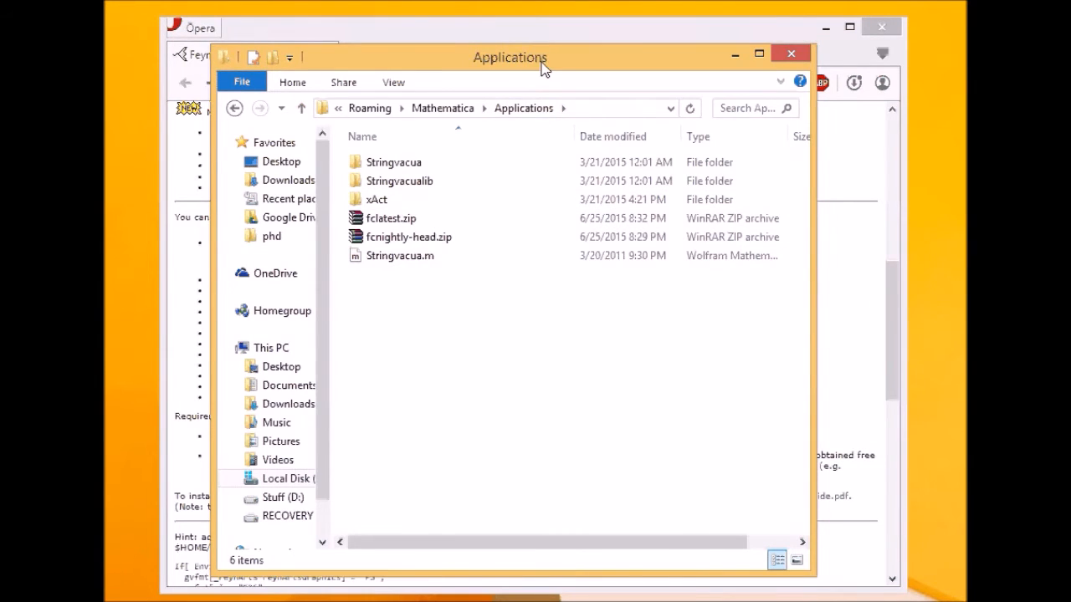
left_click_drag(542, 64, 698, 77)
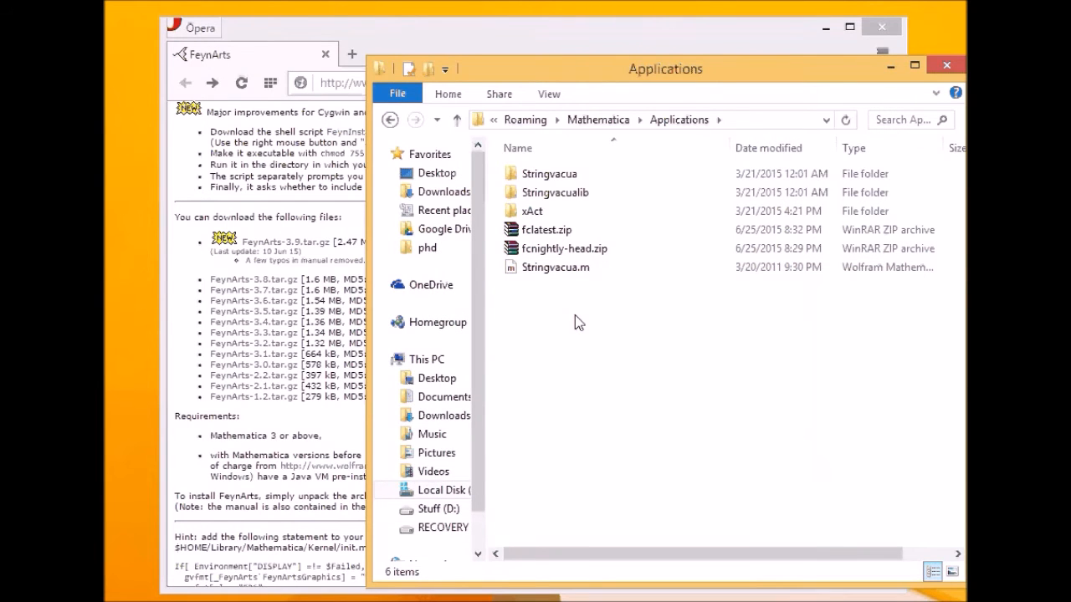
left_click_drag(668, 61, 606, 47)
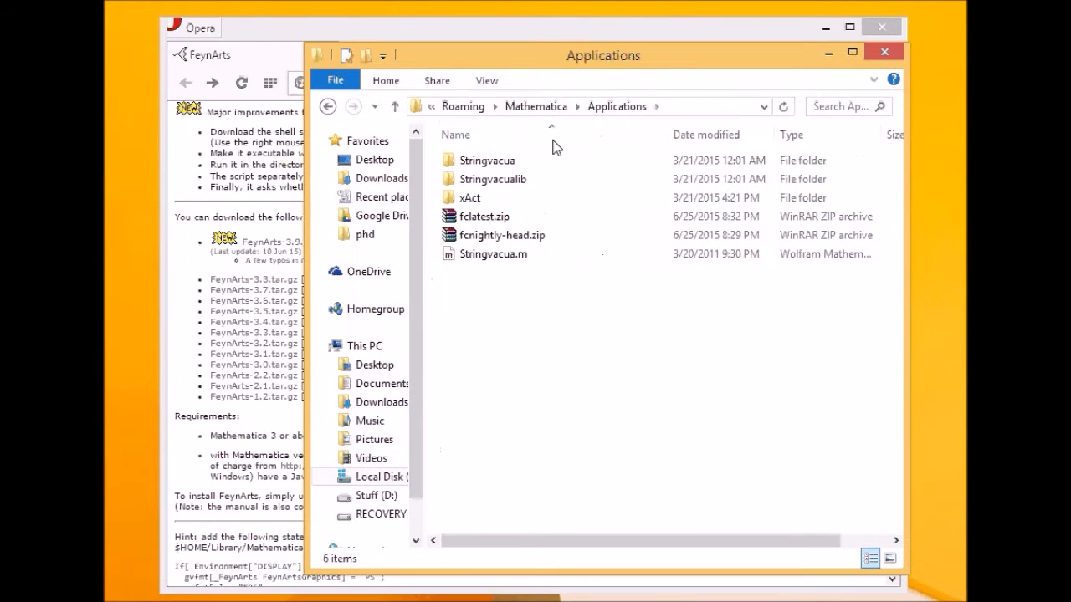
right_click(491, 323)
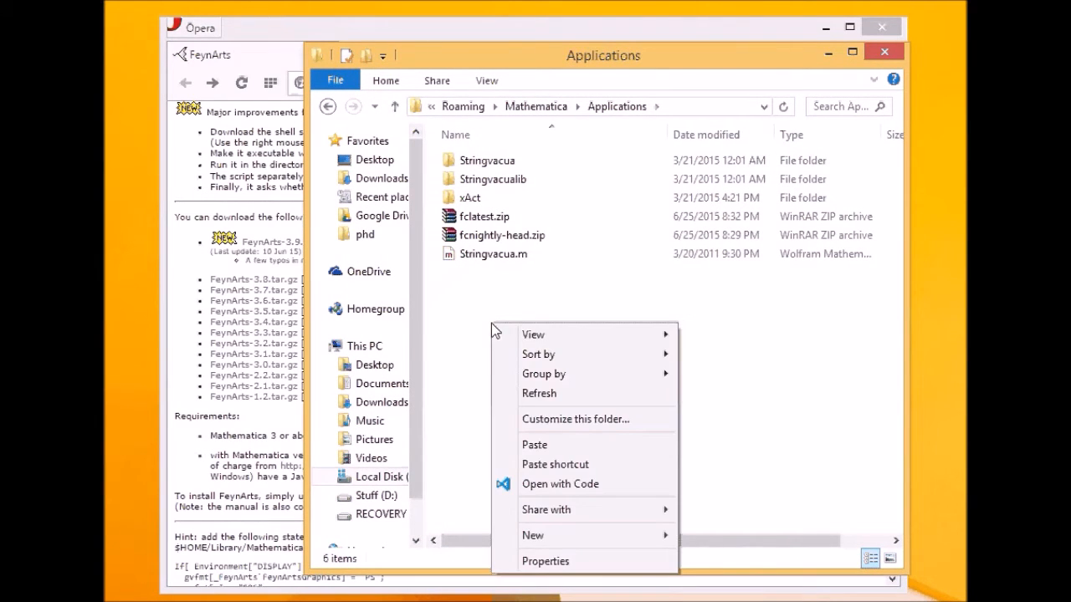
left_click(527, 445)
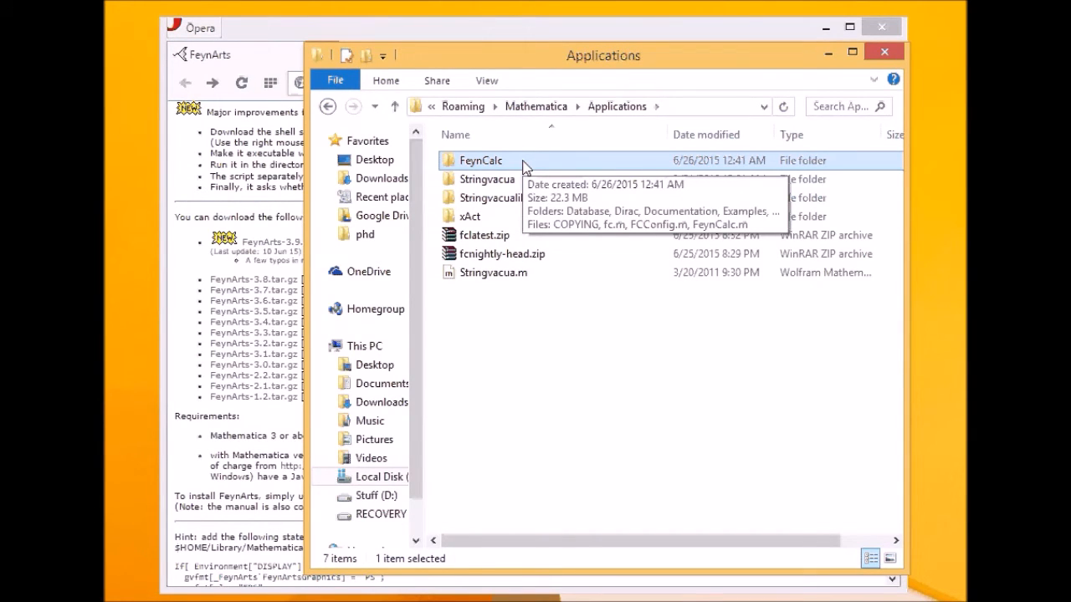
- Launch Mathematica 10 from system search and start a new blank notebook
key("super+s")
type("mathematica 10")
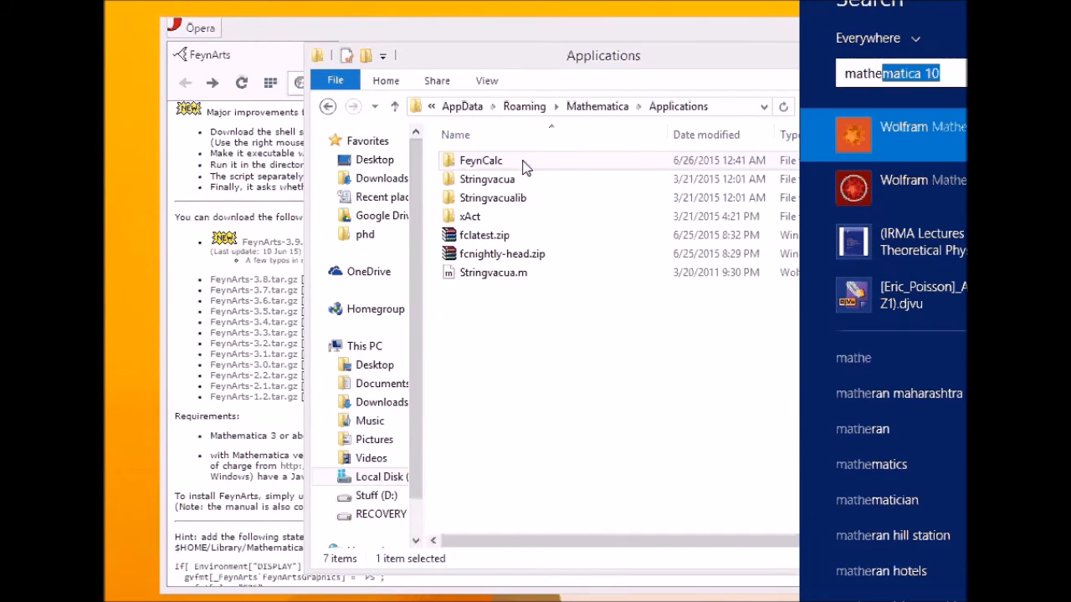
key("Return")
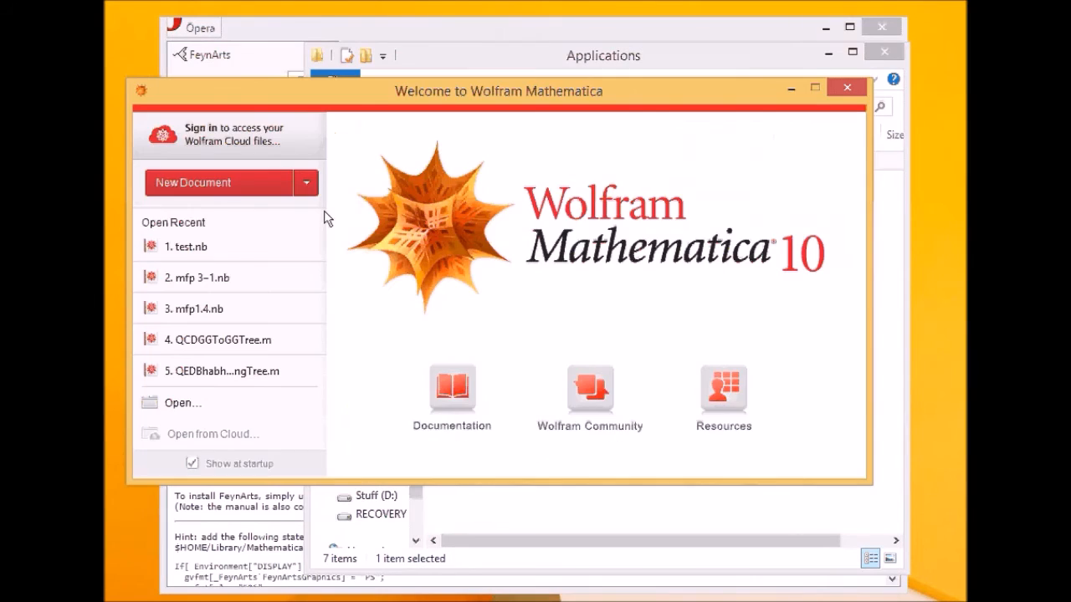
left_click(240, 195)
left_click_drag(454, 24, 519, 106)
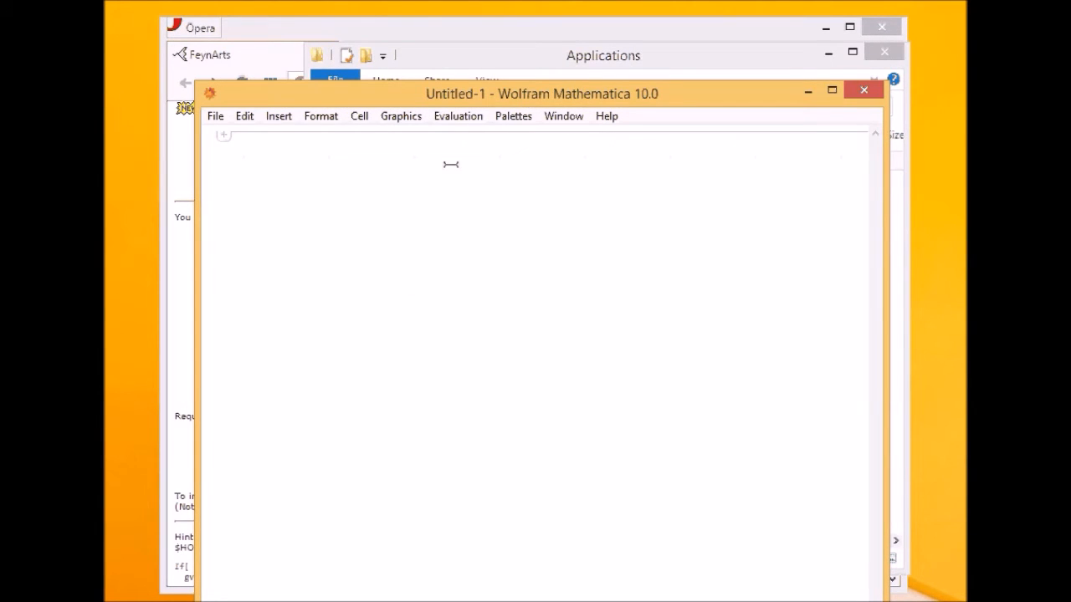
- Evaluate $LoadFeynArts = True; and then << FeynCalc` in the notebook
type("$")
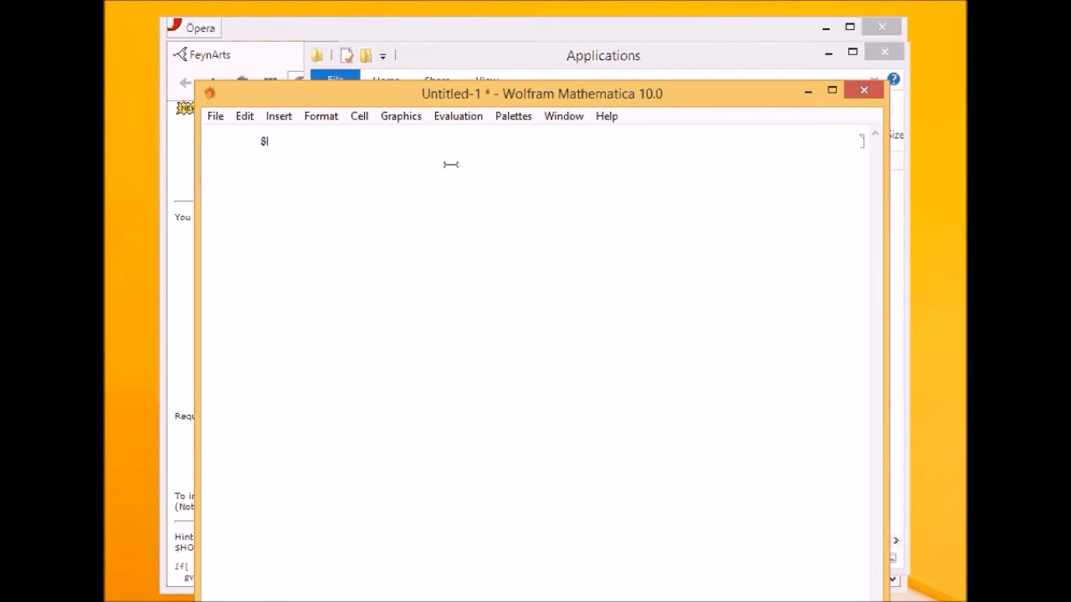
type("LoadFeynAr")
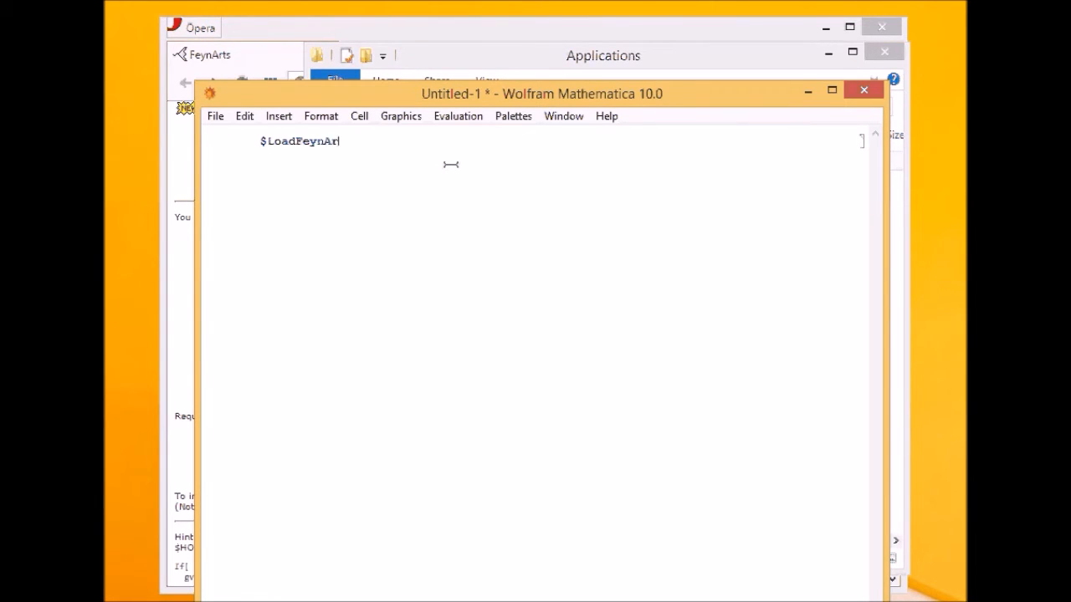
type("ts = True")
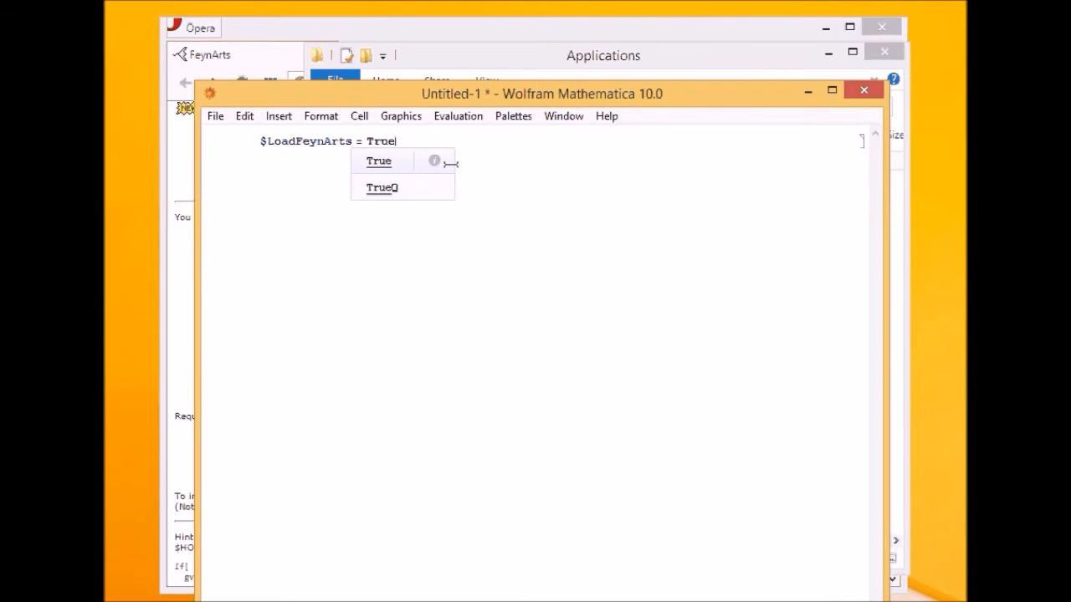
type(";")
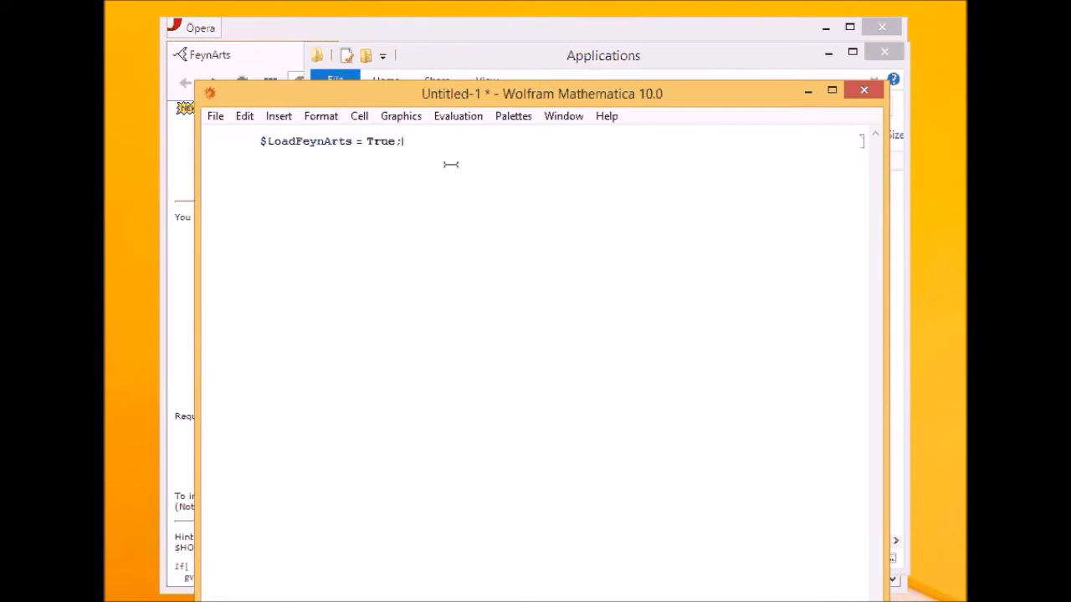
key("shift+Return")
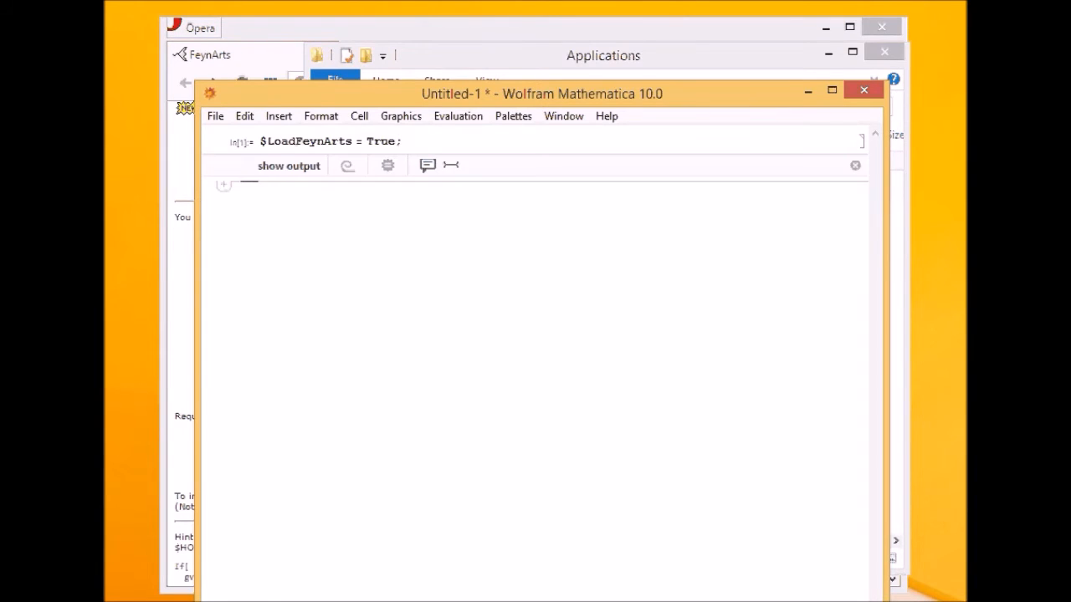
type("<<")
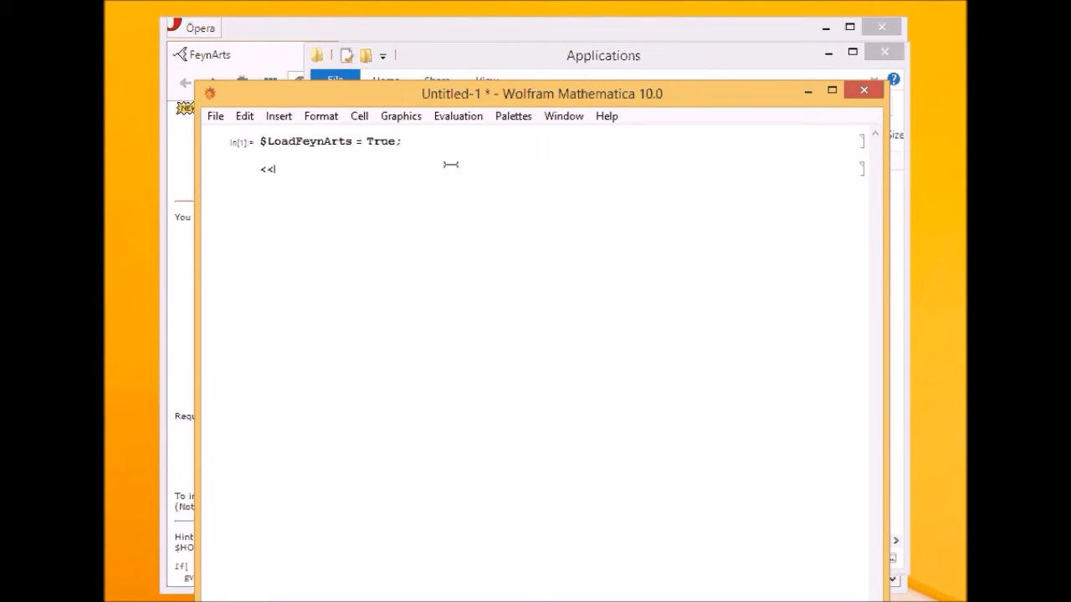
type(" FeynCalc")
double_click(343, 170)
left_click(343, 170)
key("shift+Return")
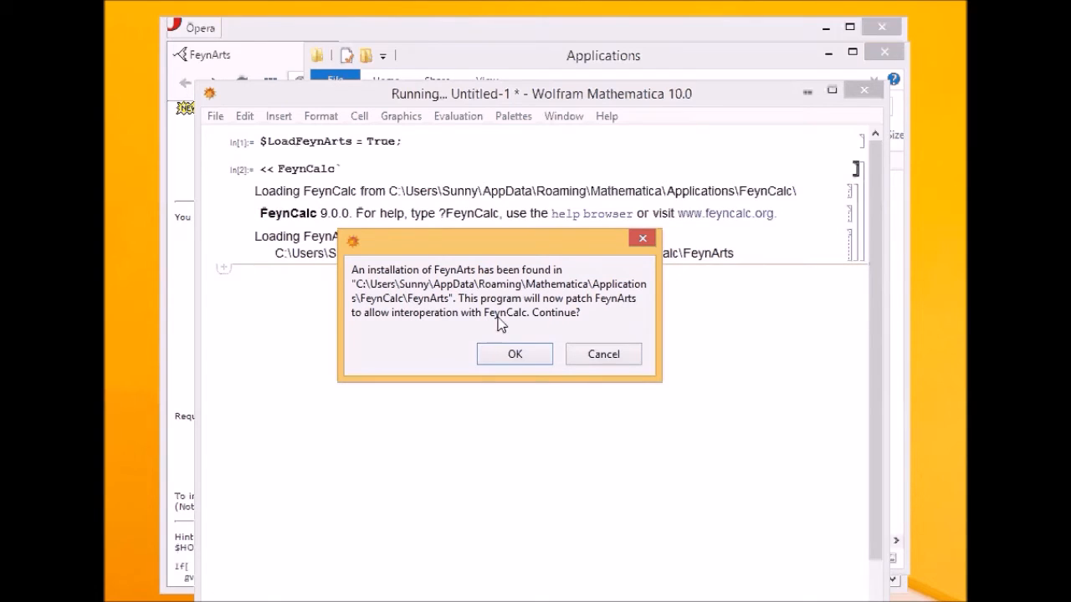
- Approve the FeynArts patch, check the FeynCalc 9.0.0 and FeynArts 3.9 output, then discard the notebook
left_click(515, 354)
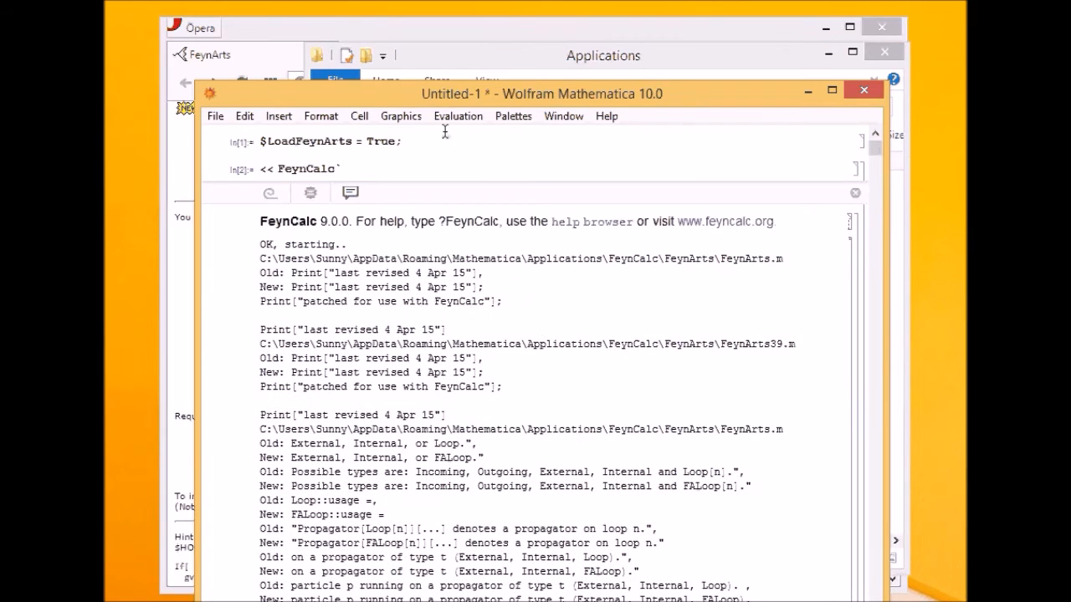
left_click_drag(477, 102, 475, 33)
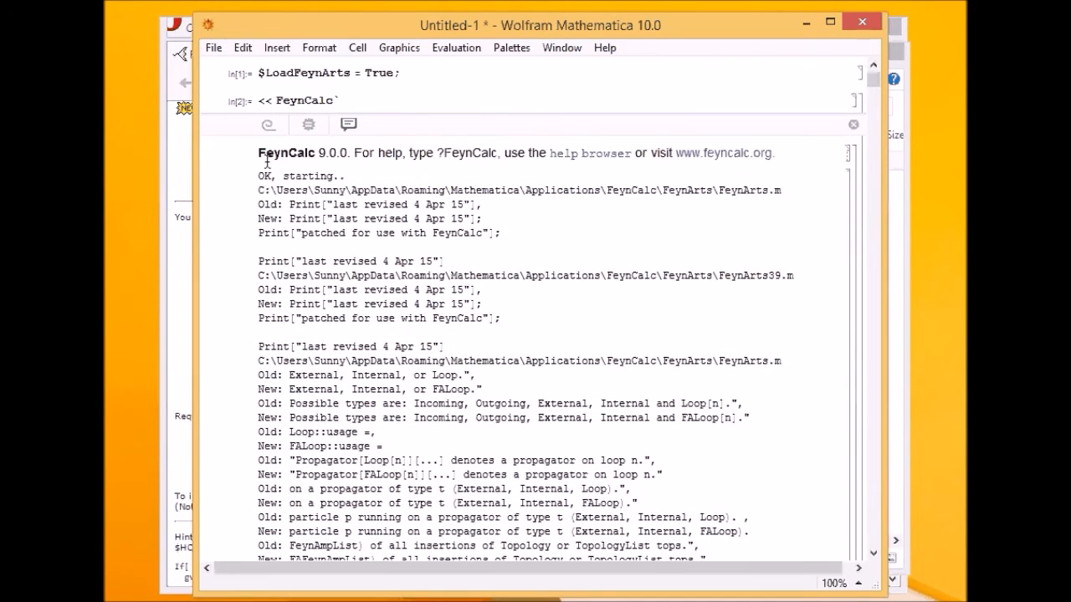
left_click_drag(265, 155, 346, 154)
scroll(360, 163, "down", 12)
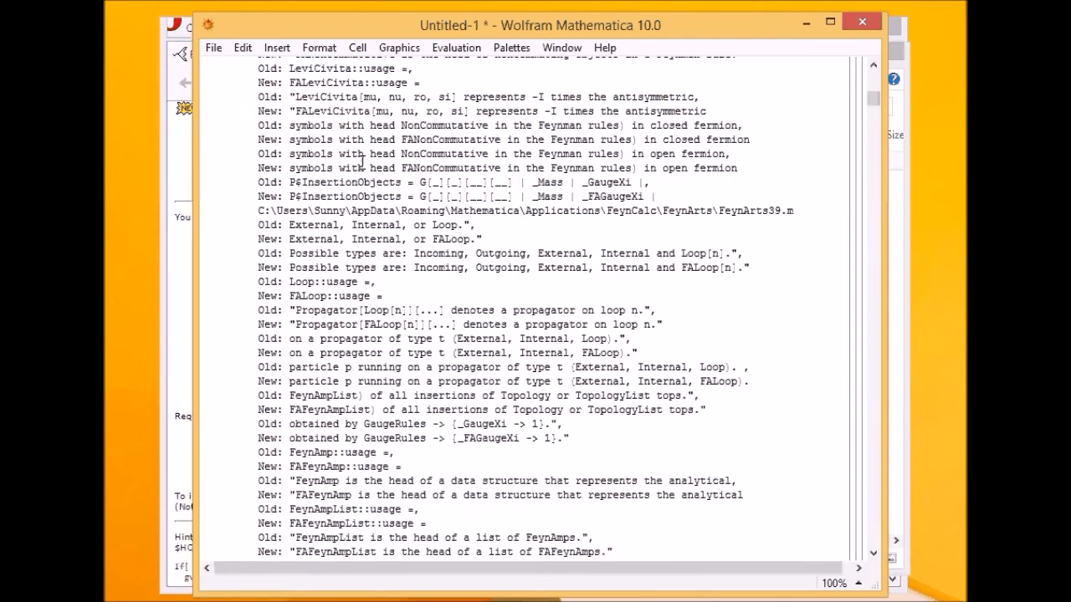
left_click_drag(877, 109, 872, 541)
left_click_drag(275, 326, 333, 328)
left_click(319, 368)
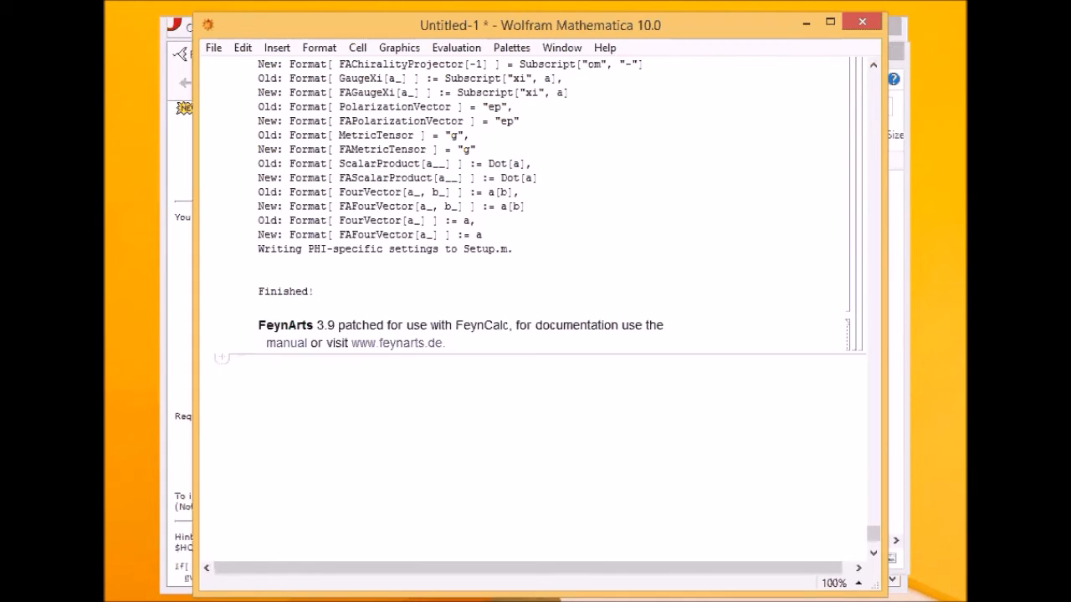
left_click(861, 21)
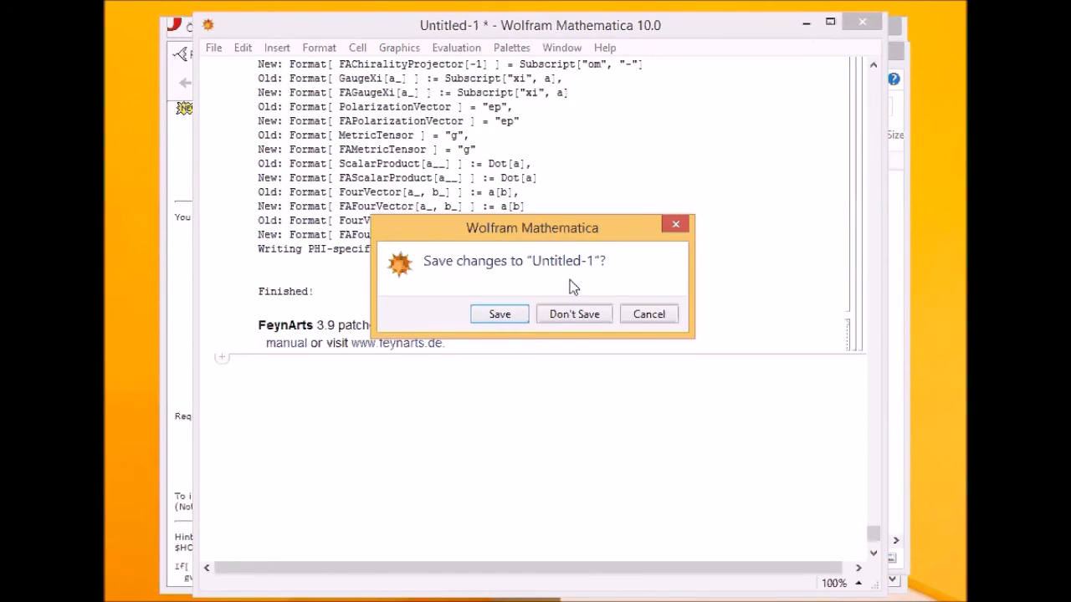
left_click(572, 315)
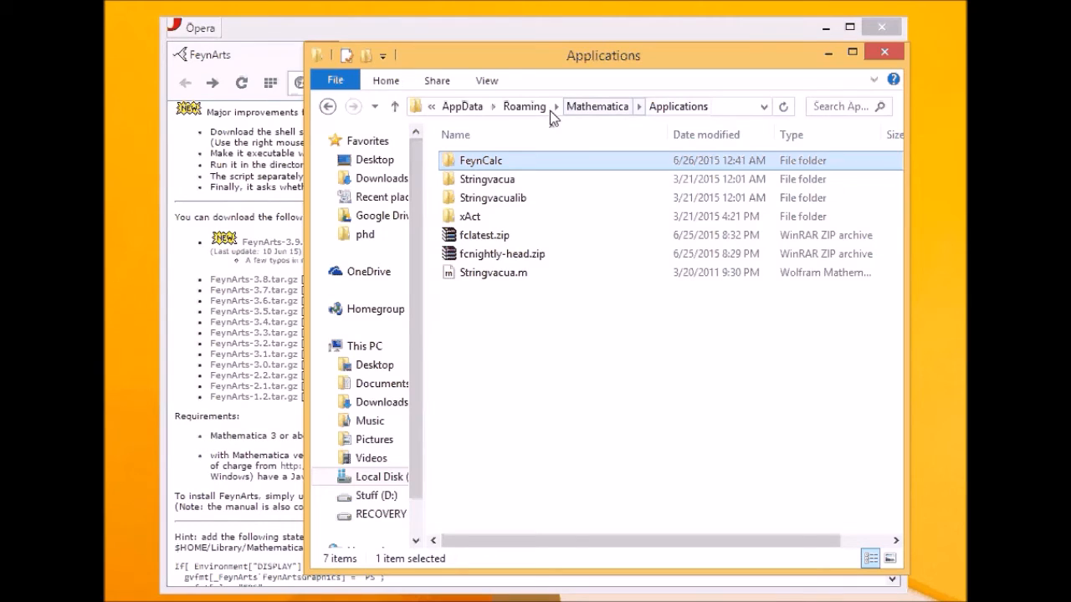
- Browse FeynCalc > Examples > QED and open QEDElectronMuonScatteringTree.m in Mathematica
double_click(499, 164)
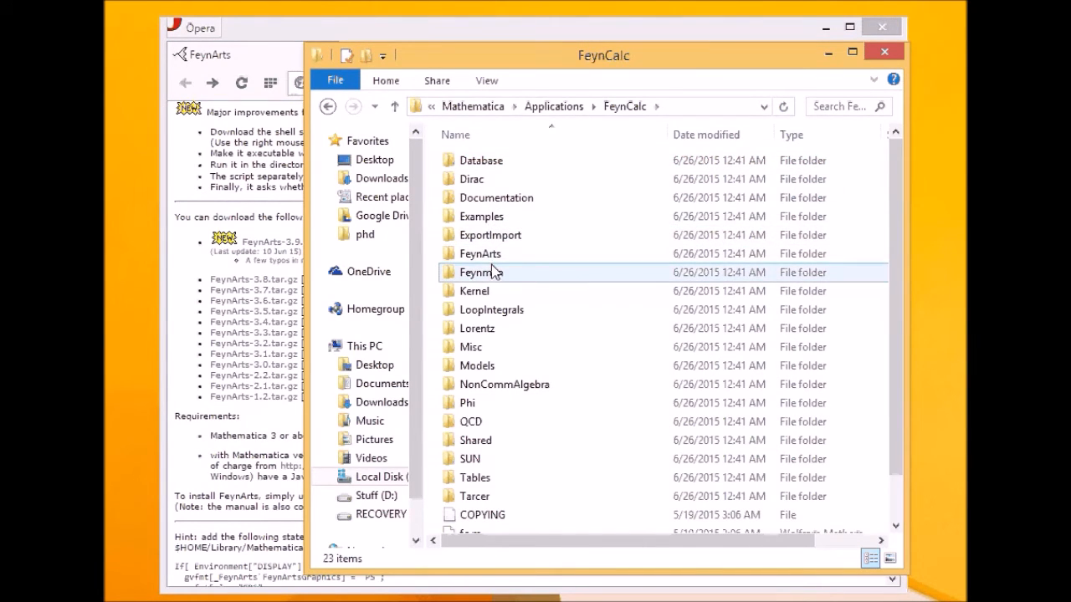
left_click(493, 219)
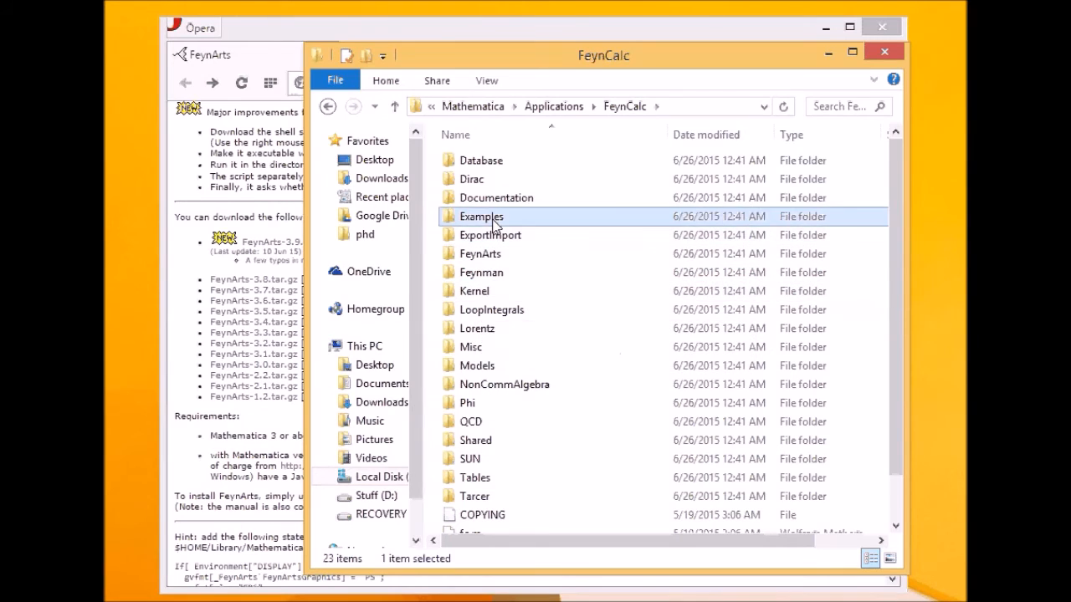
double_click(492, 218)
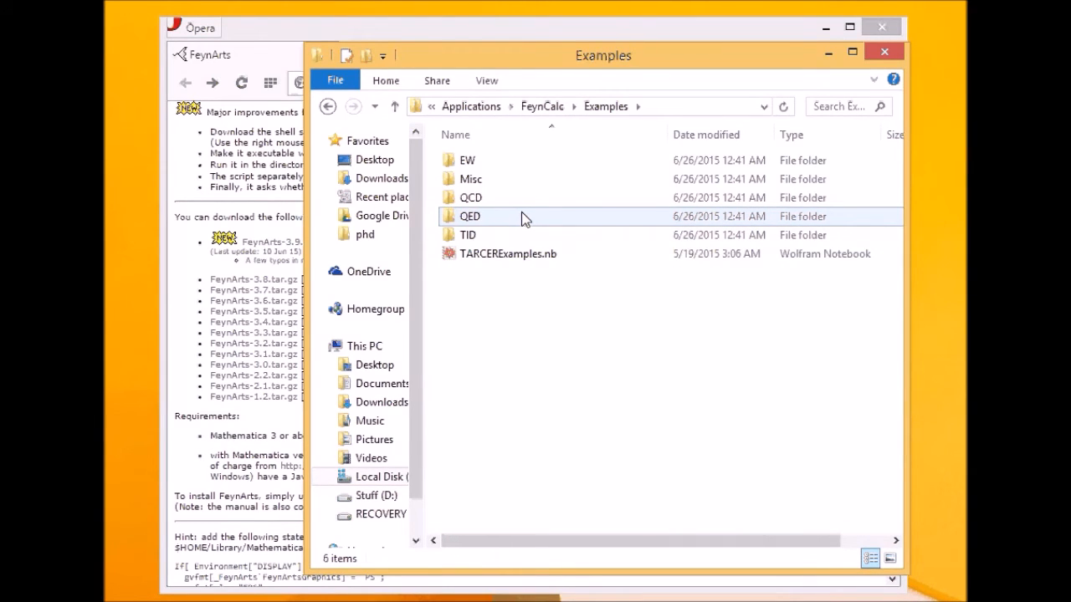
double_click(521, 216)
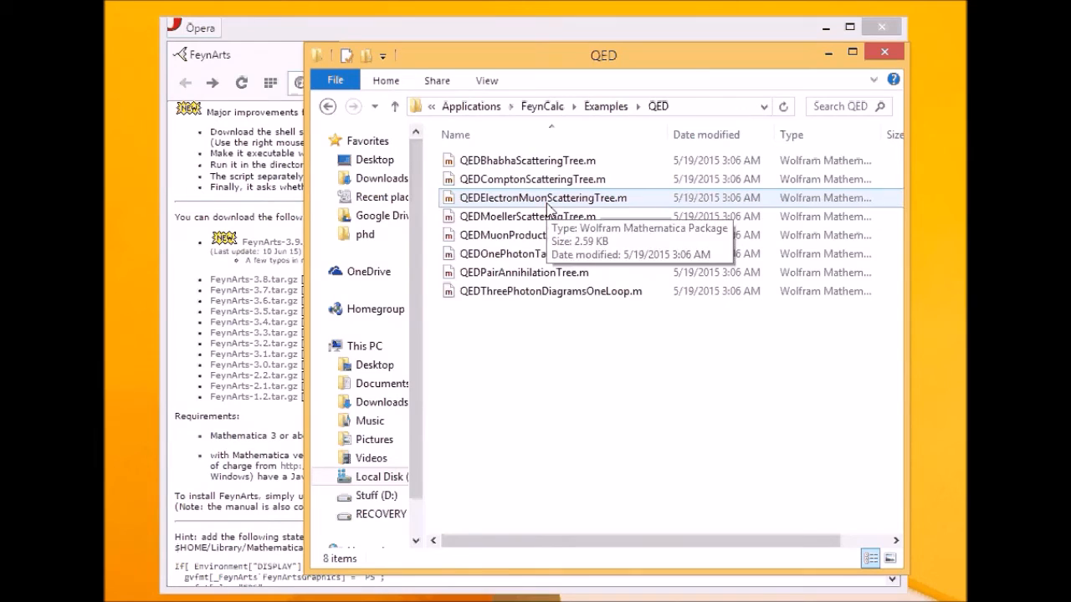
double_click(547, 204)
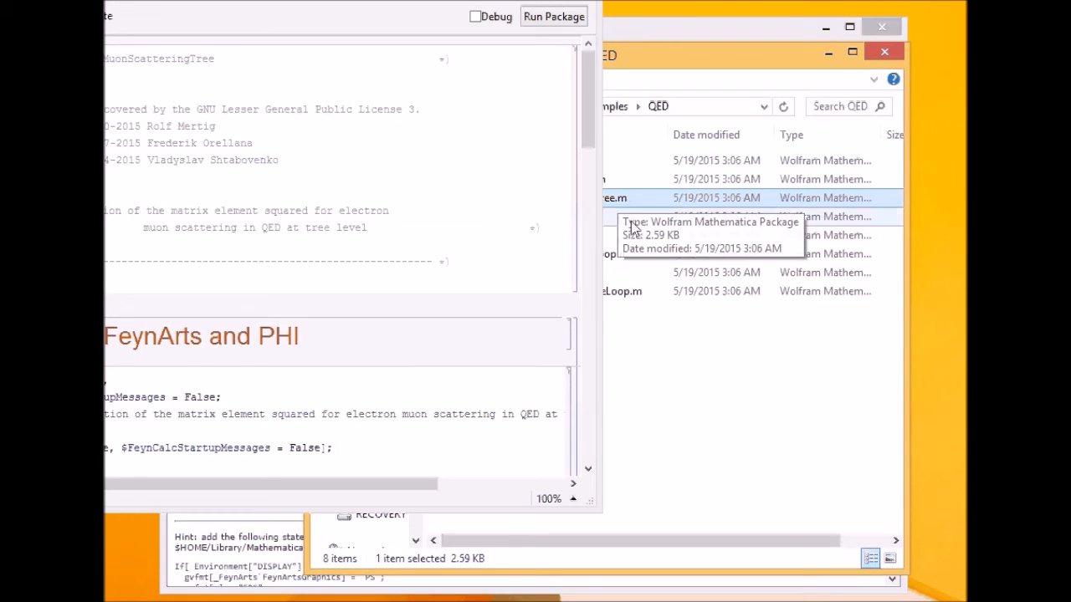
- Bring the package window fully on screen and run the whole electron–muon example package
left_click_drag(456, 0, 717, 43)
scroll(502, 251, "down", 15)
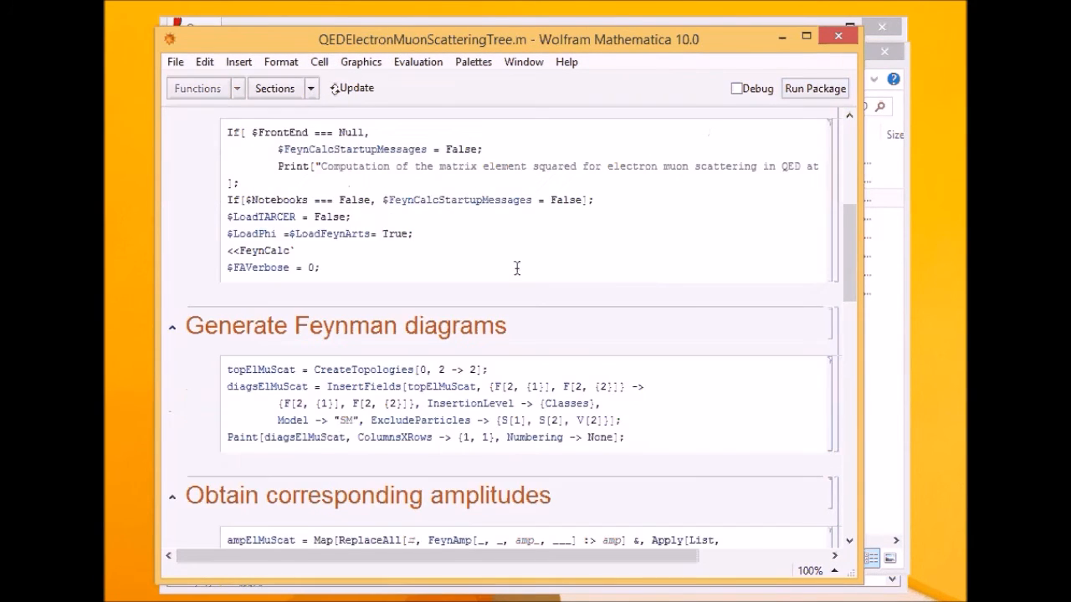
scroll(468, 213, "up", 15)
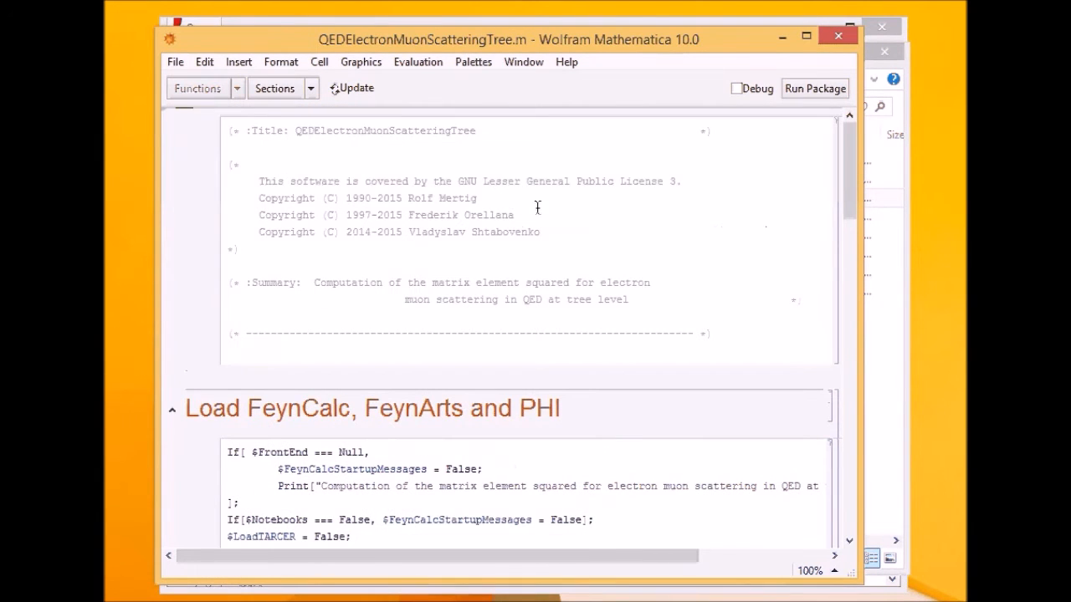
left_click(812, 96)
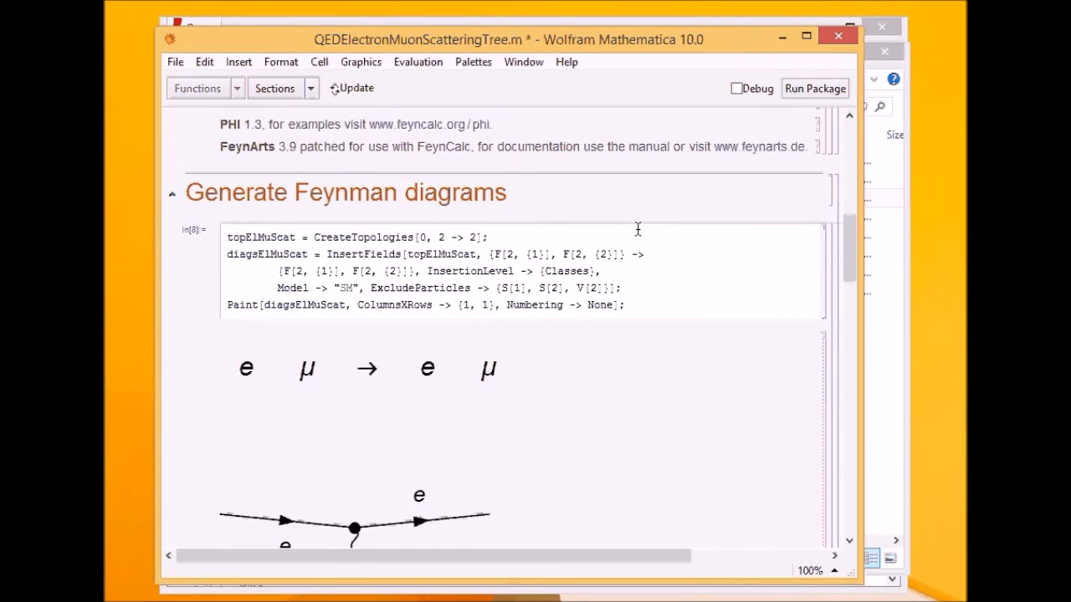
- Inspect the Feynman diagram, the Out[17] result 2 EL^4(s^2+u^2)/t^2 and the Peskin–Schroeder checks
scroll(638, 229, "down", 5)
left_click(385, 279)
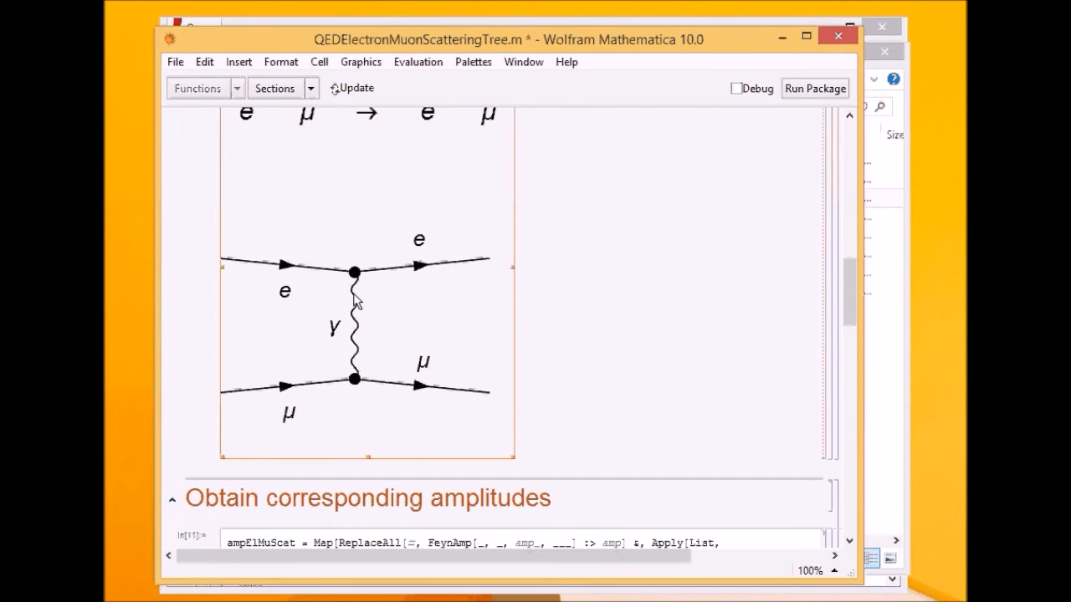
left_click(506, 270)
left_click(432, 282)
scroll(485, 276, "up", 3)
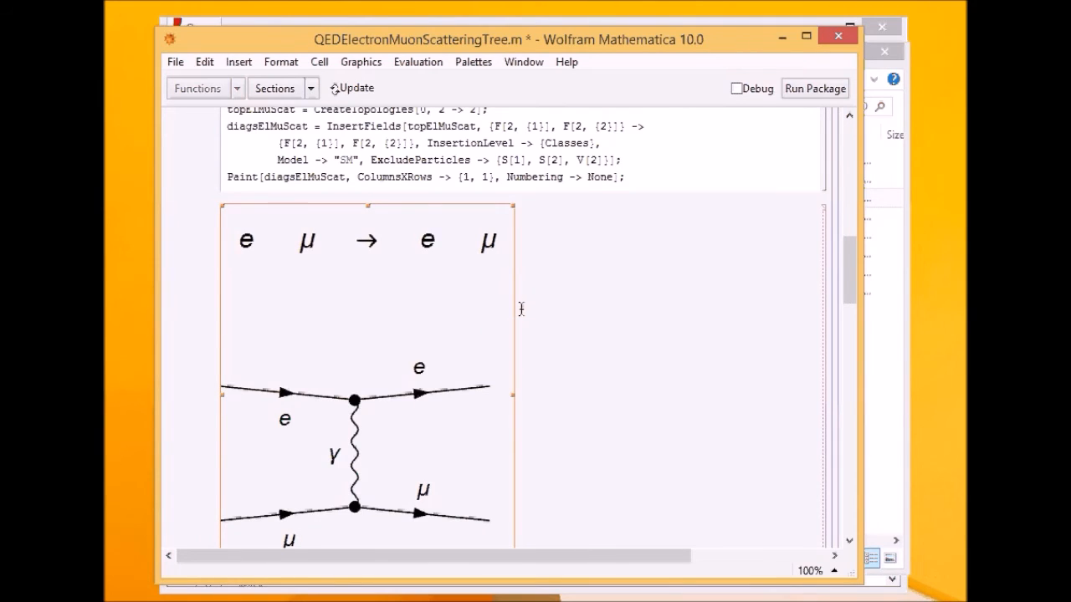
scroll(574, 331, "down", 7)
scroll(594, 327, "down", 3)
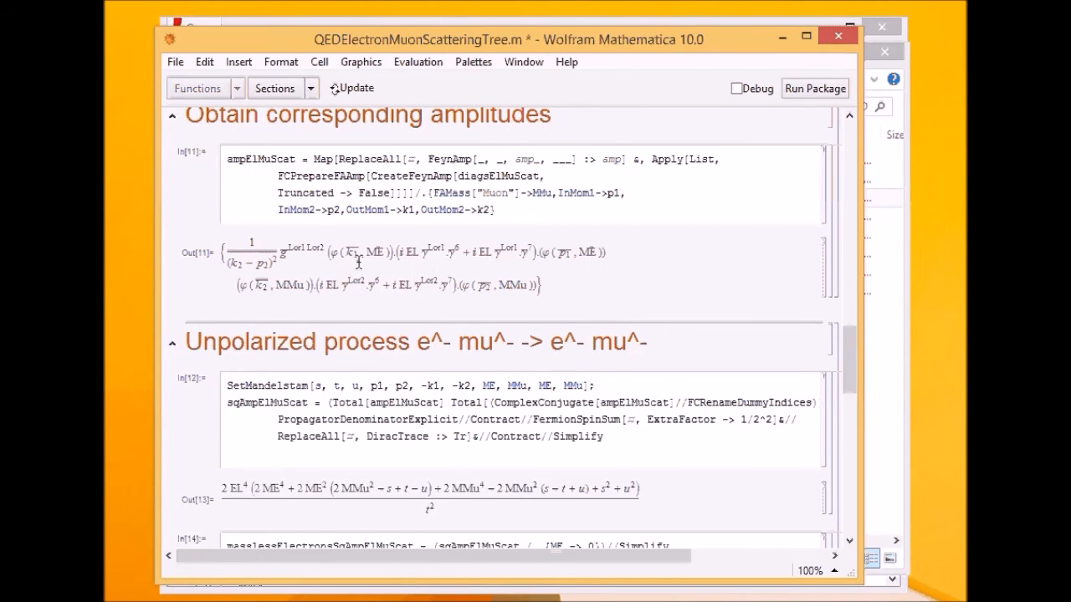
scroll(511, 318, "down", 3)
scroll(510, 318, "down", 7)
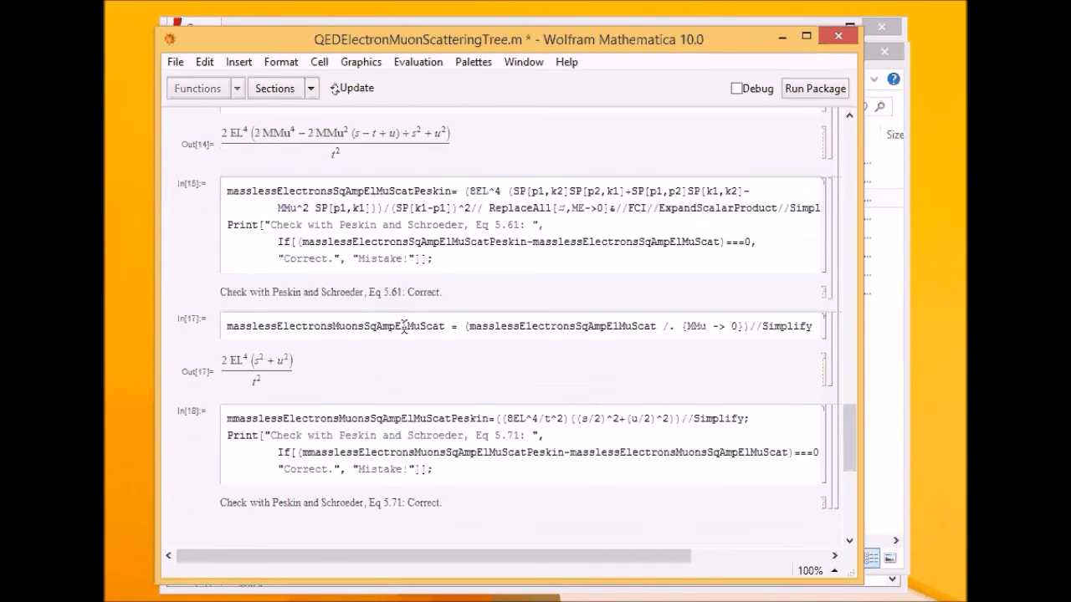
left_click_drag(295, 239, 280, 242)
left_click(327, 240)
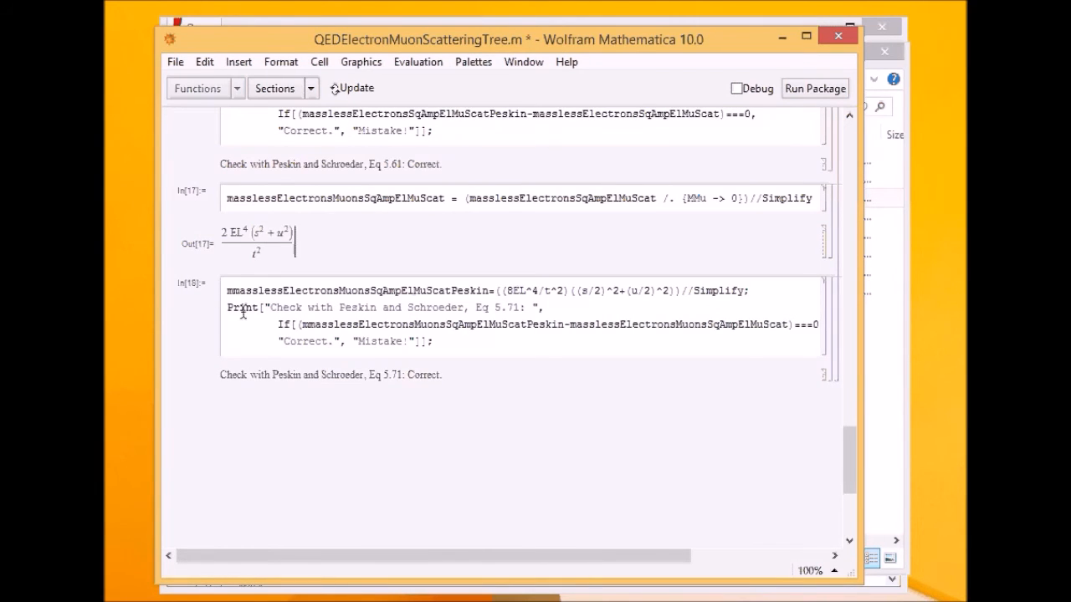
left_click_drag(226, 374, 358, 374)
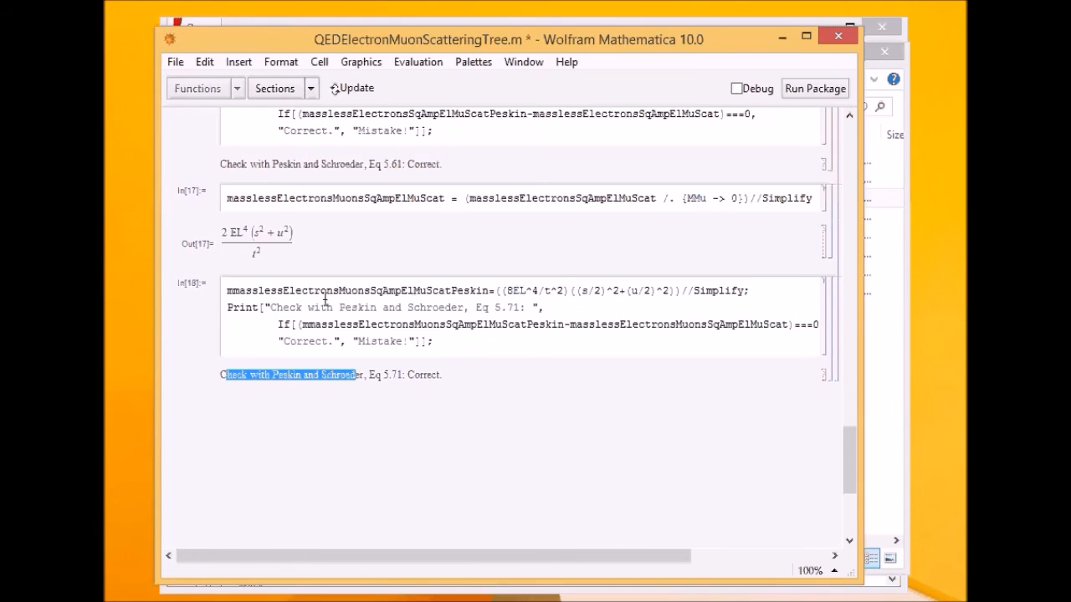
left_click(330, 244)
left_click_drag(586, 34, 556, 63)
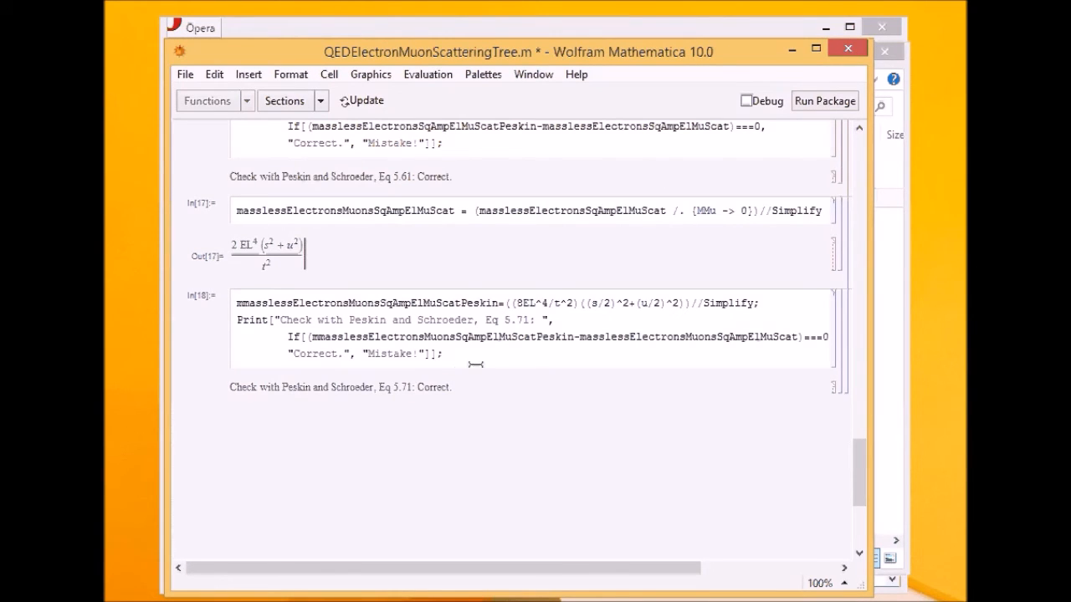
- Close the example package without saving, then launch Mathematica 10 and start a new blank notebook
left_click(845, 51)
left_click(548, 338)
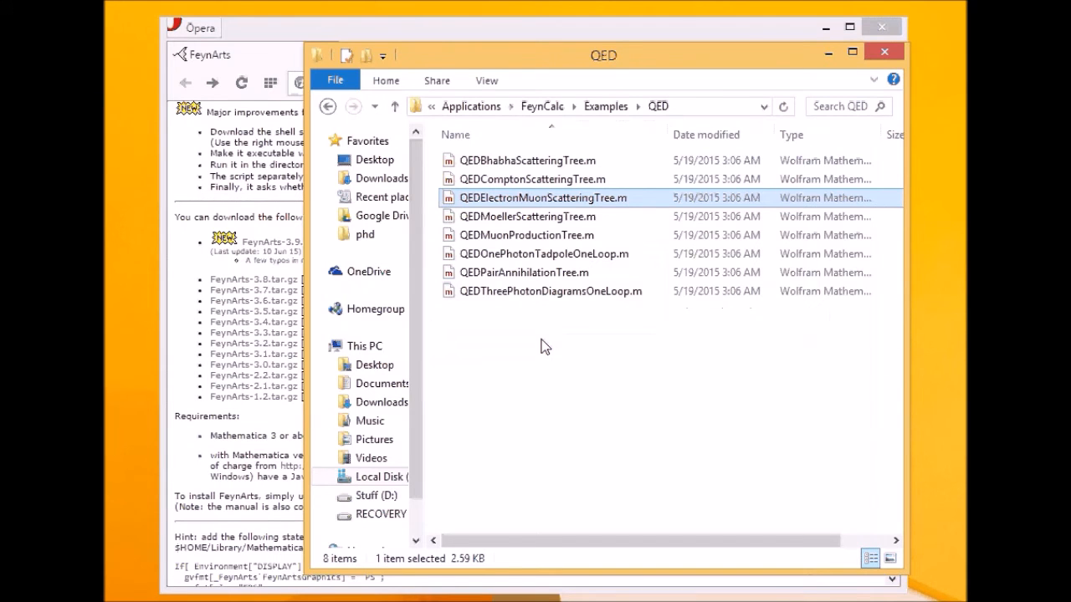
key("super+s")
type("mathematica 10")
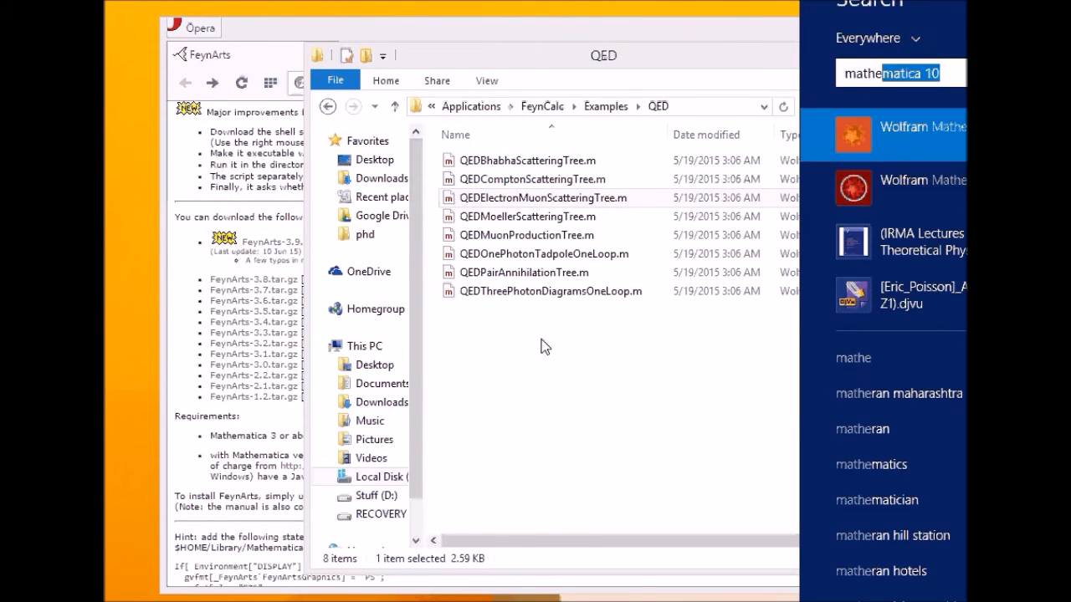
key("Return")
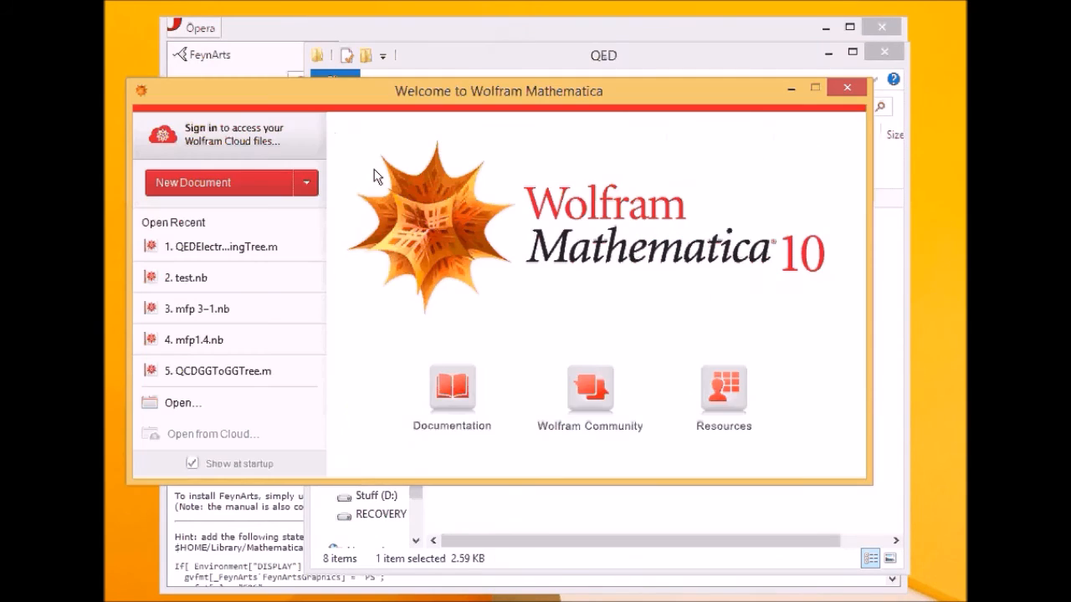
left_click(229, 183)
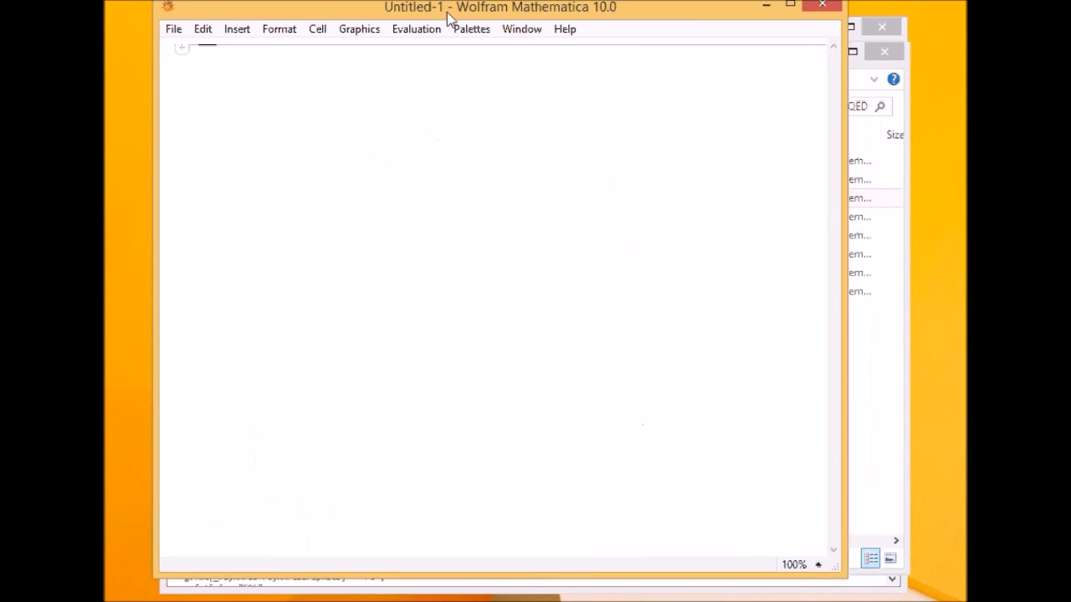
left_click_drag(450, 20, 485, 184)
- Navigate File Explorer via %appdata% to the Mathematica\Applications folder containing FeynCalc
left_click(586, 78)
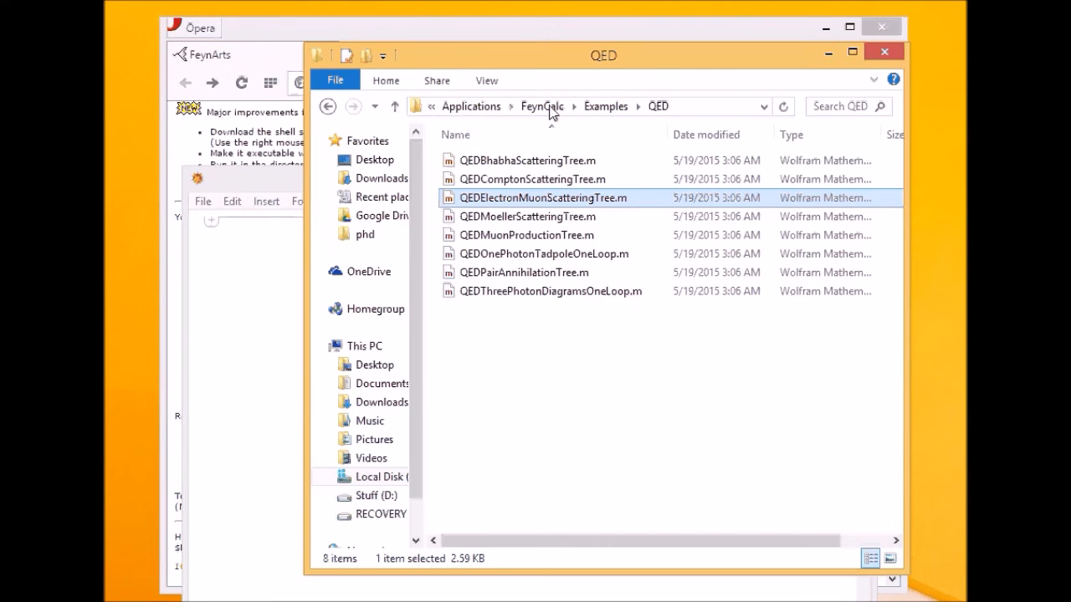
left_click(462, 109)
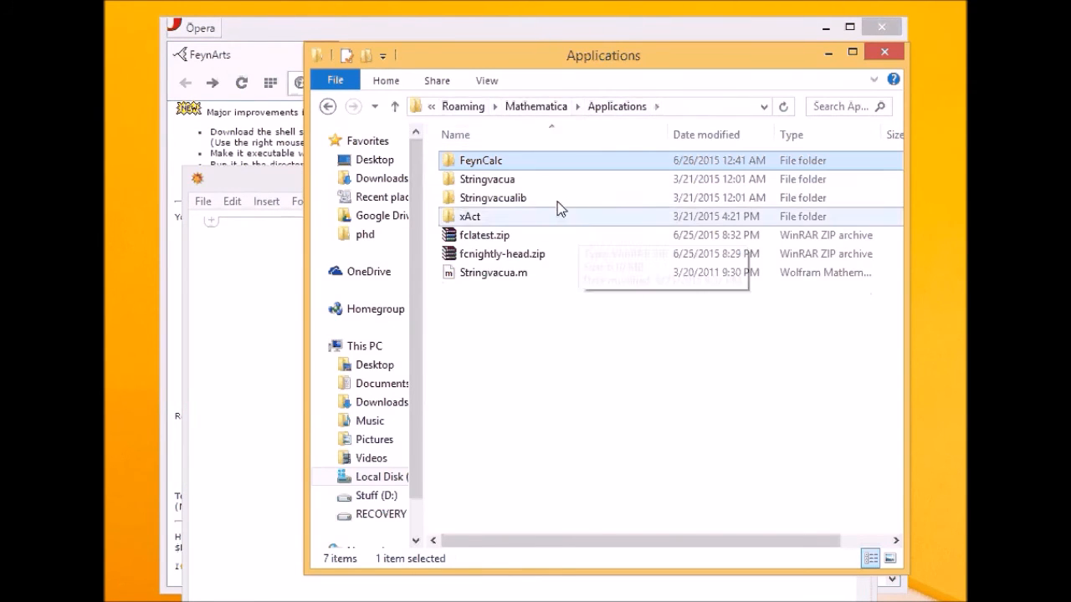
left_click(549, 112)
left_click(724, 107)
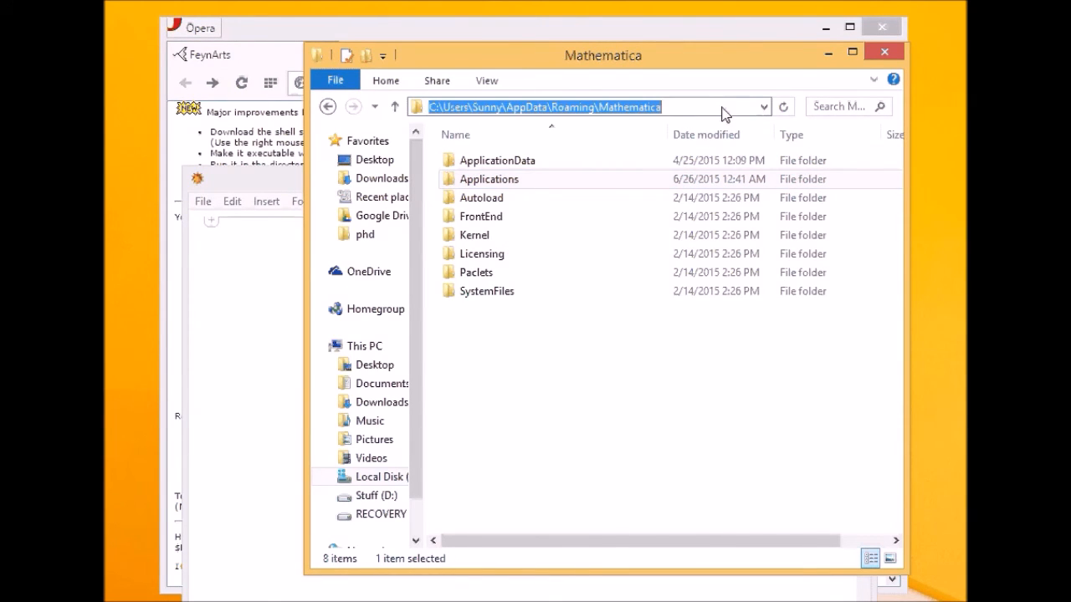
type("%appd")
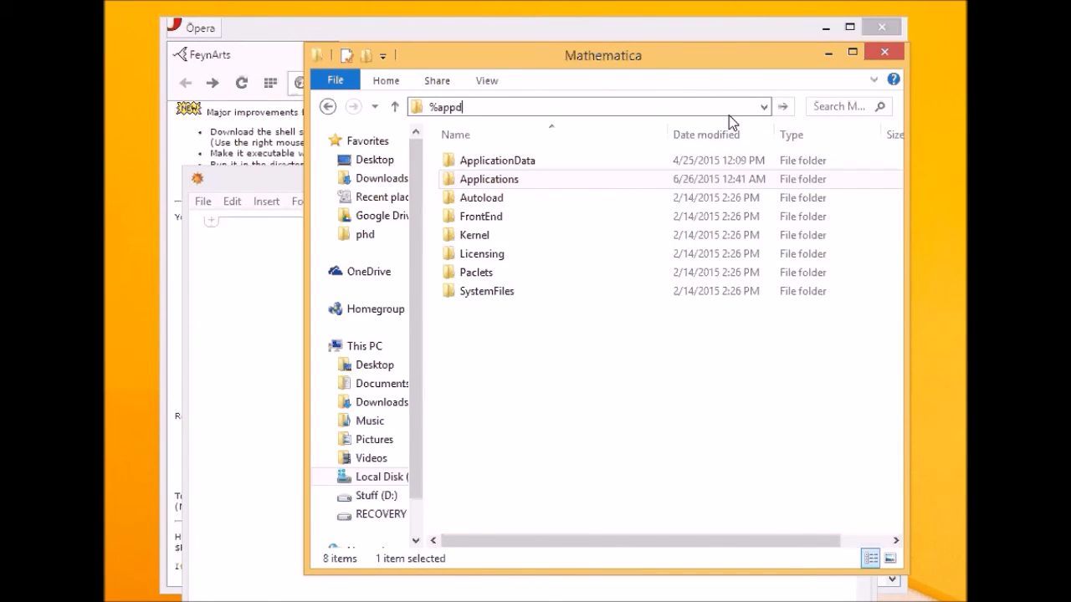
type("ata%")
key("Return")
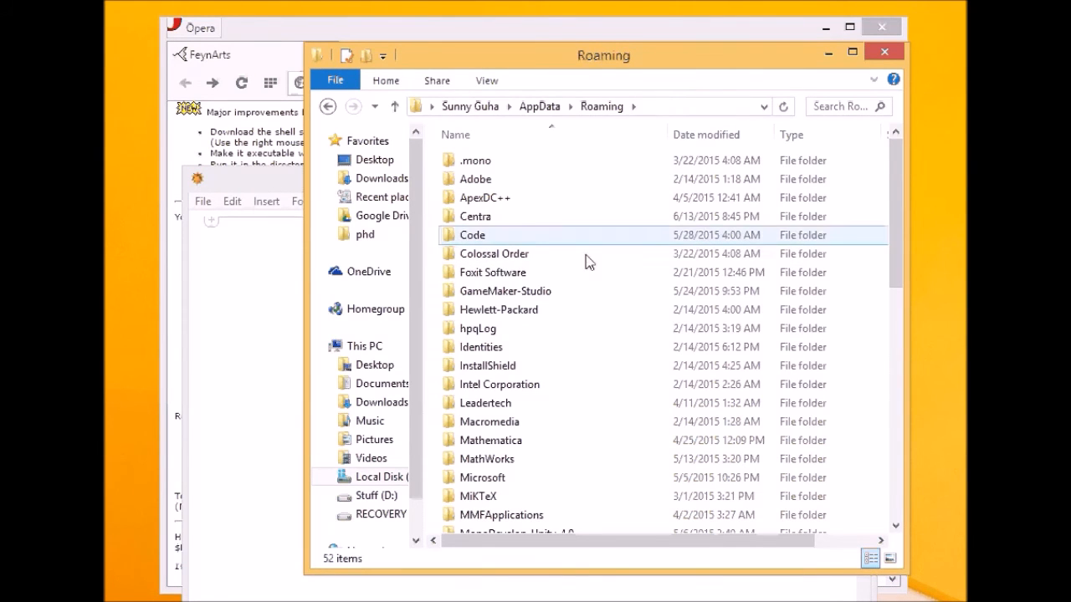
double_click(509, 441)
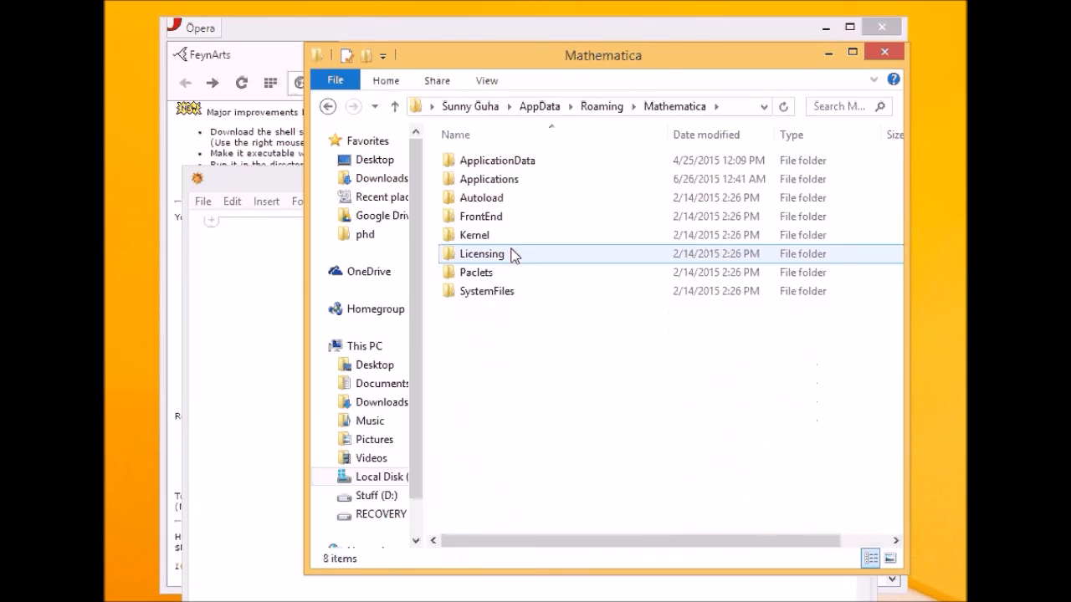
double_click(518, 180)
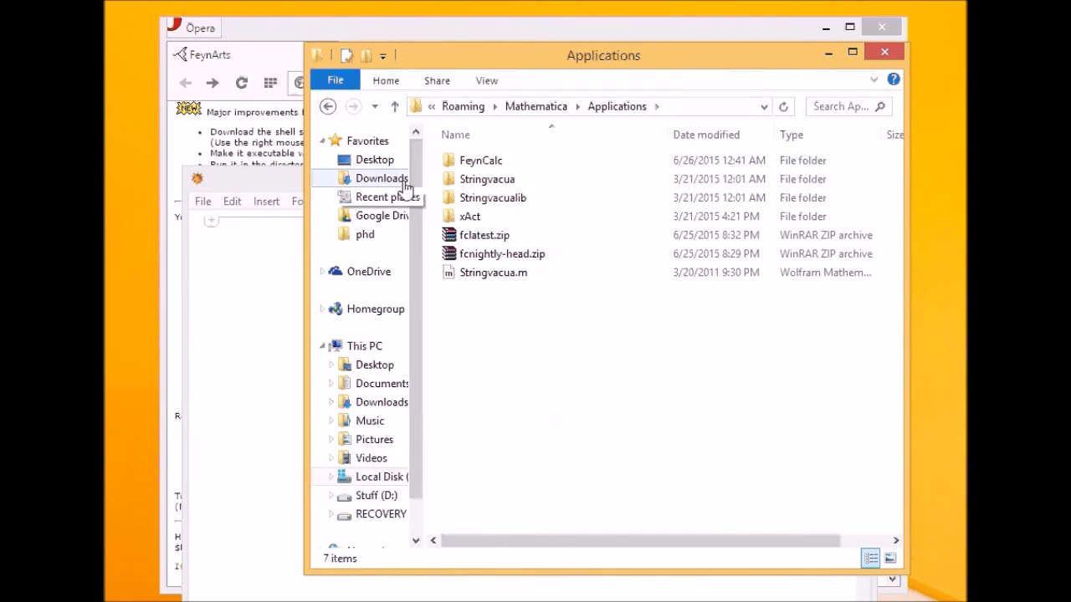
- Type << FeynCalc into the first input line of the Untitled-1 notebook
left_click(268, 259)
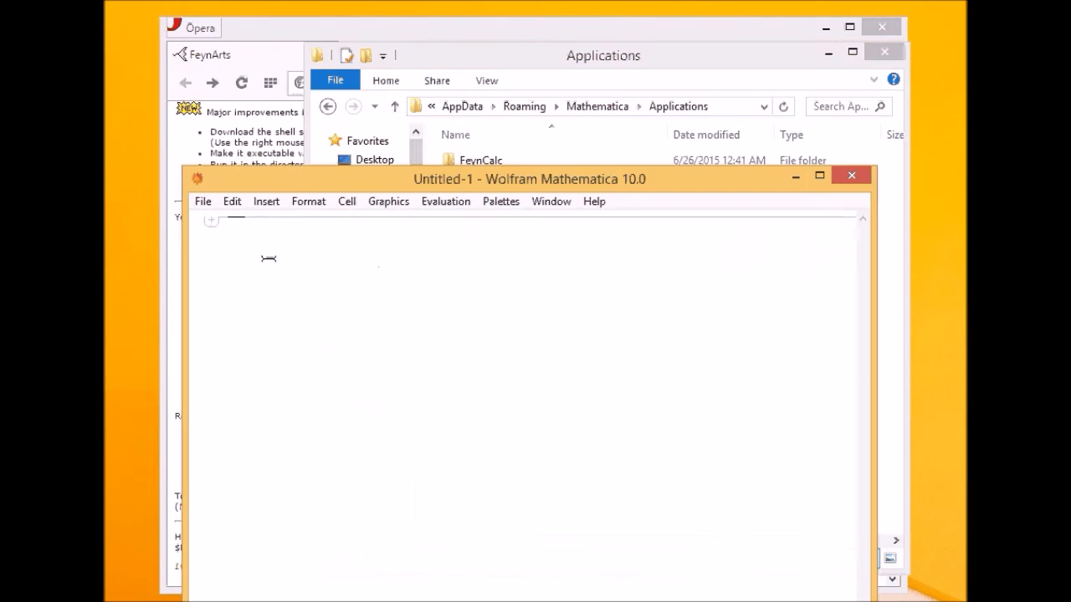
type("<")
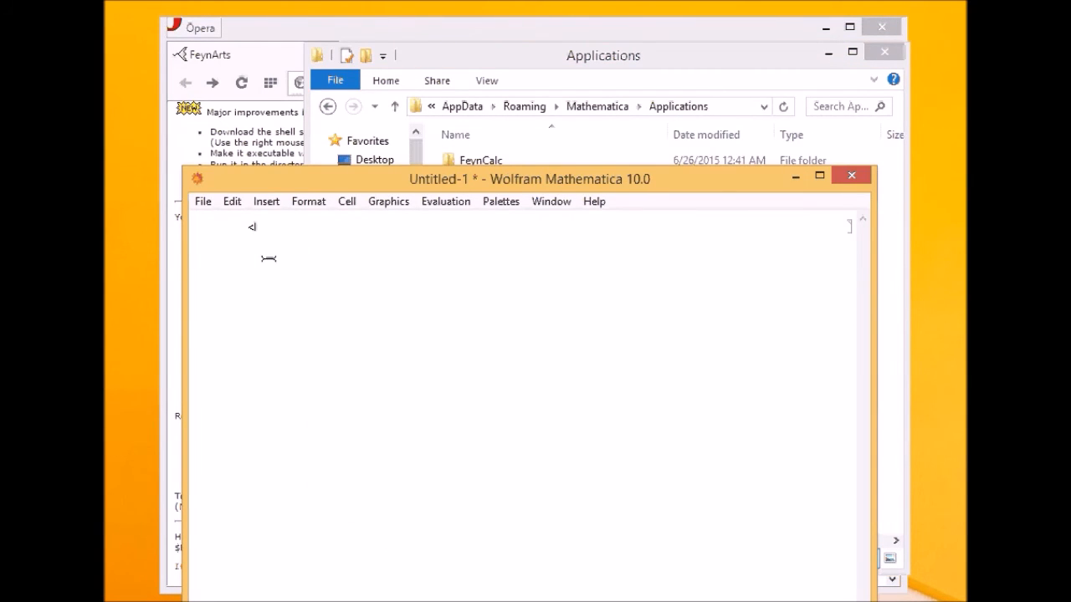
type("< F")
left_click(486, 67)
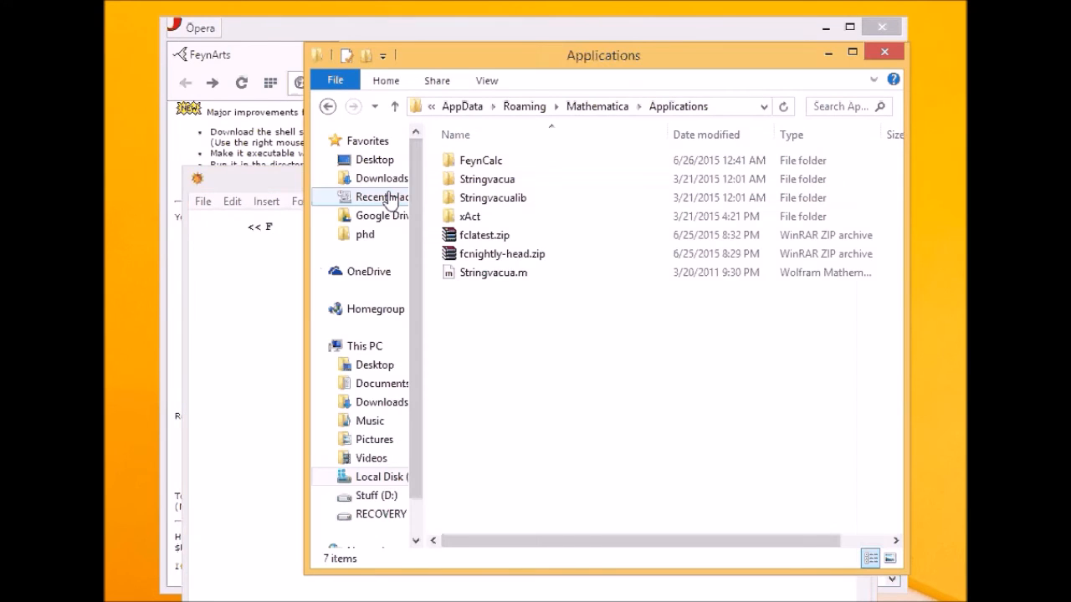
left_click(277, 227)
left_click(543, 64)
left_click(275, 230)
type("e")
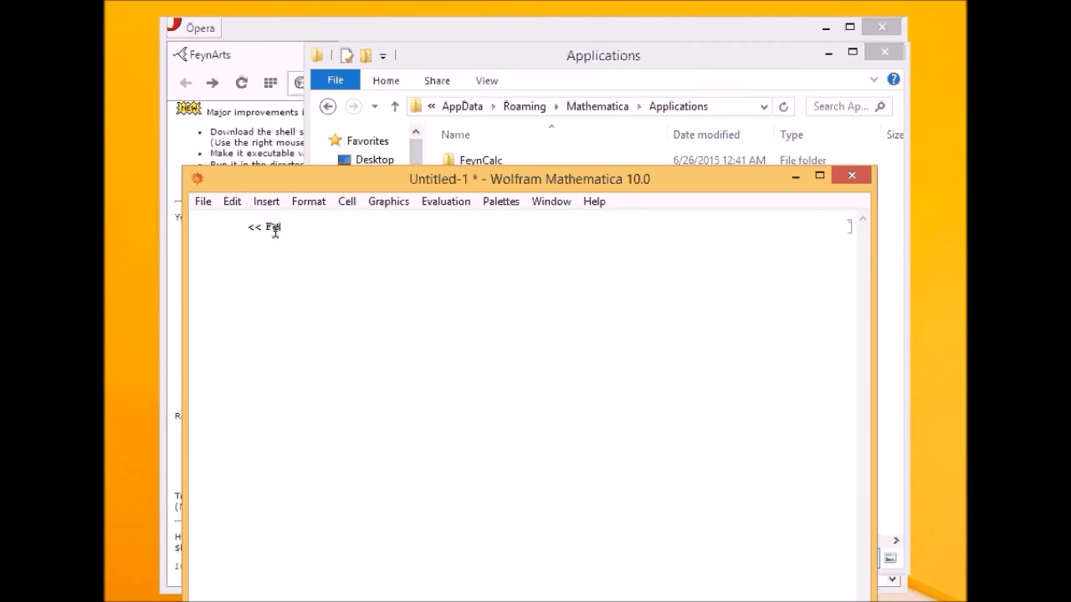
type("ynCalc")
- Check the FeynCalc folder for the FeynCalc.m and fc.m package files, then return to Applications
left_click(528, 164)
double_click(529, 164)
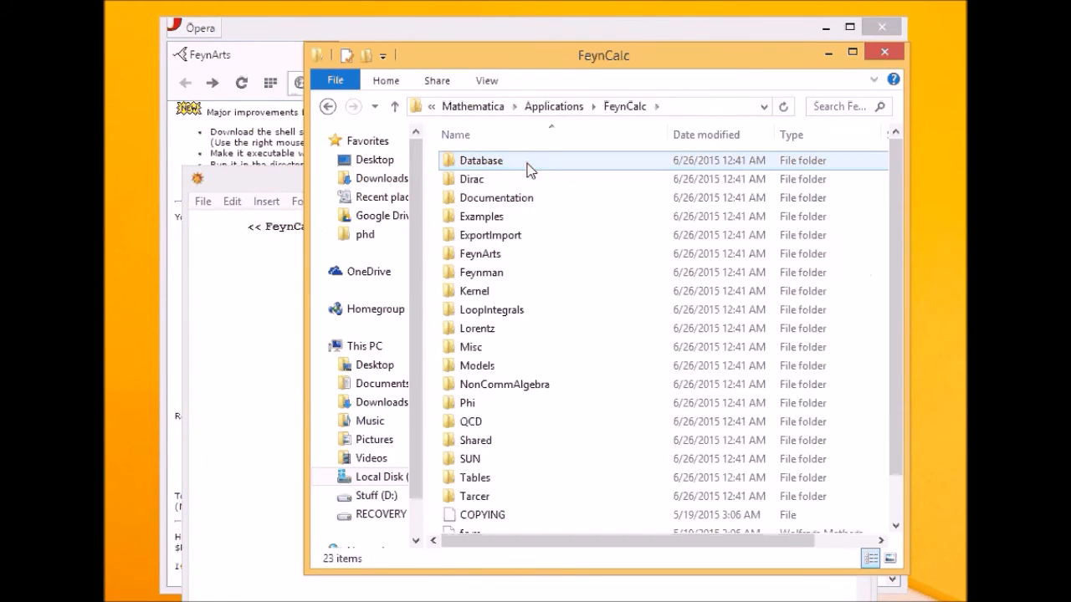
scroll(572, 517, "down", 2)
left_click(513, 525)
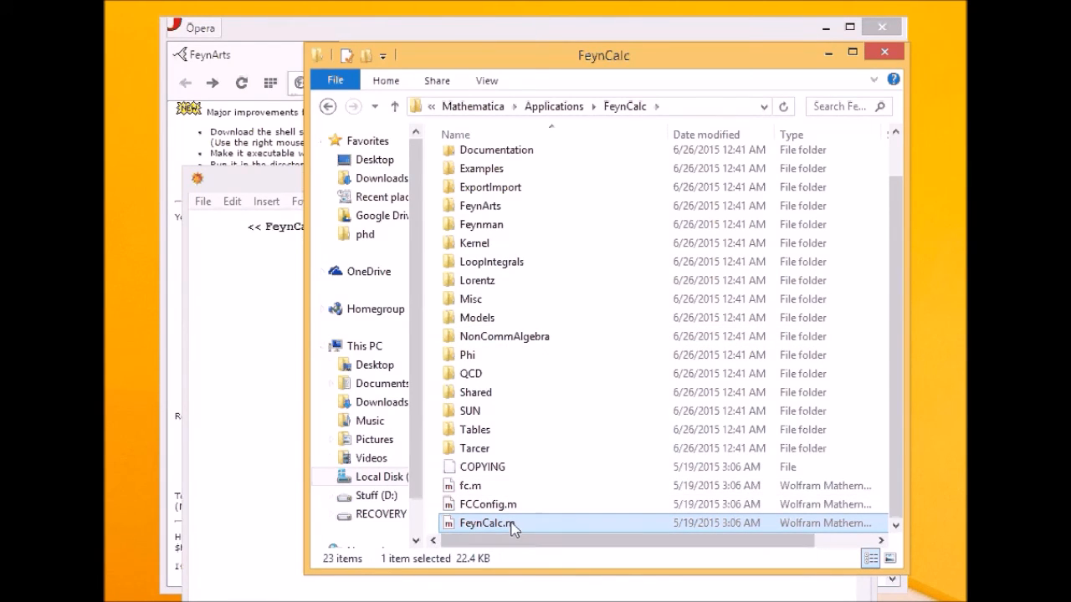
left_click(480, 485)
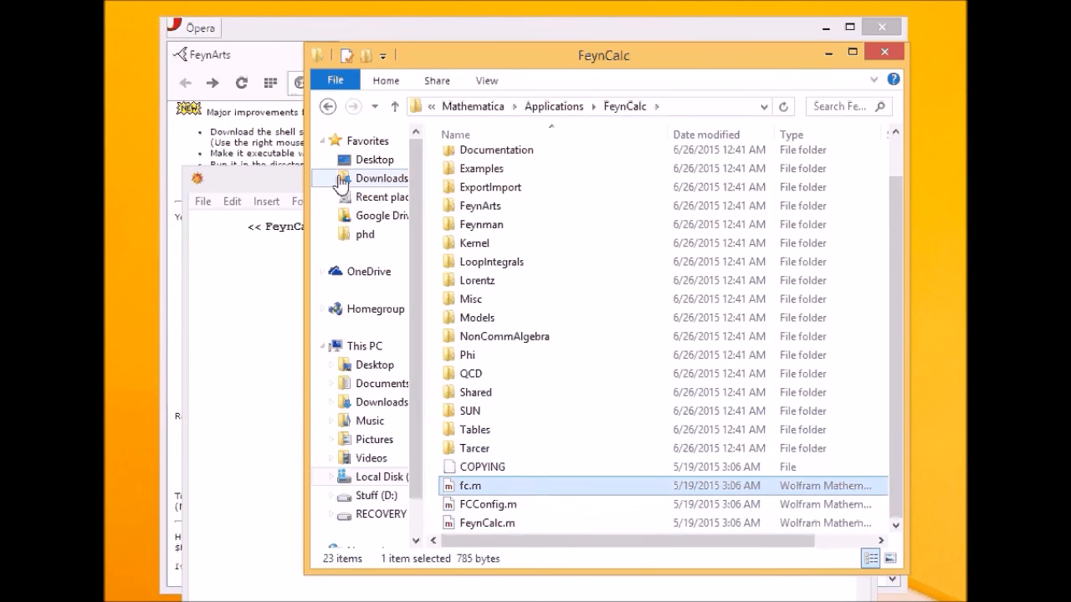
key("alt+Up")
double_click(509, 166)
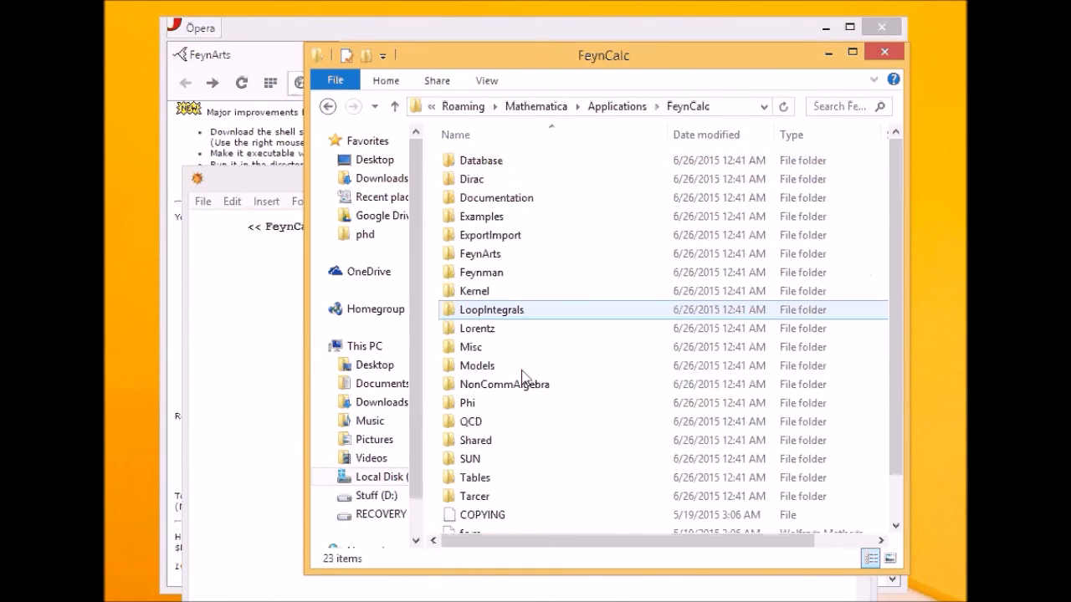
left_click(328, 106)
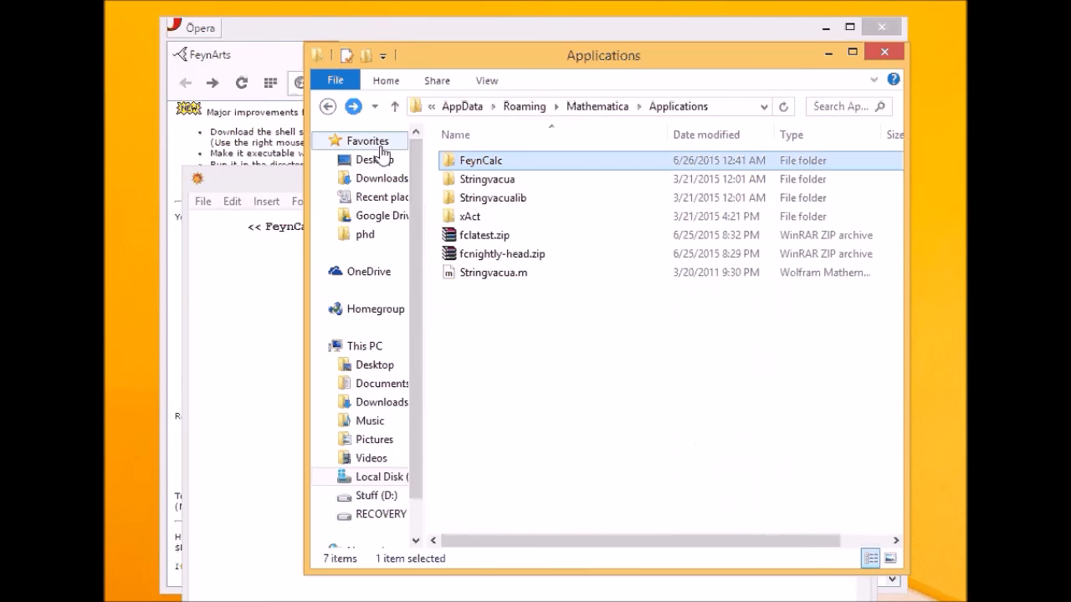
- Return to the notebook with the cursor right after << FeynCalc
left_click(284, 234)
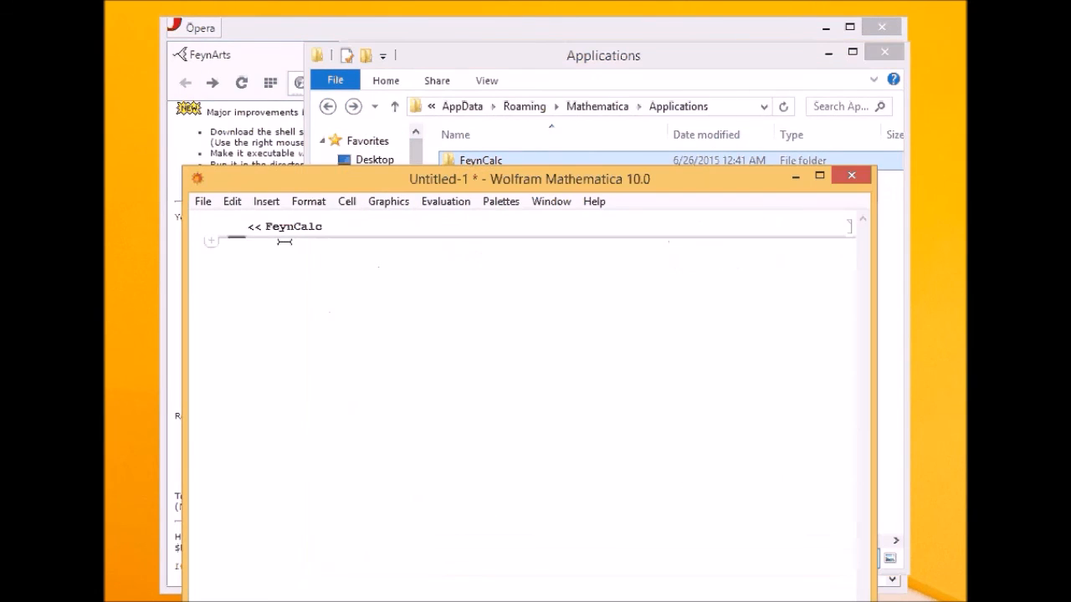
left_click(468, 160)
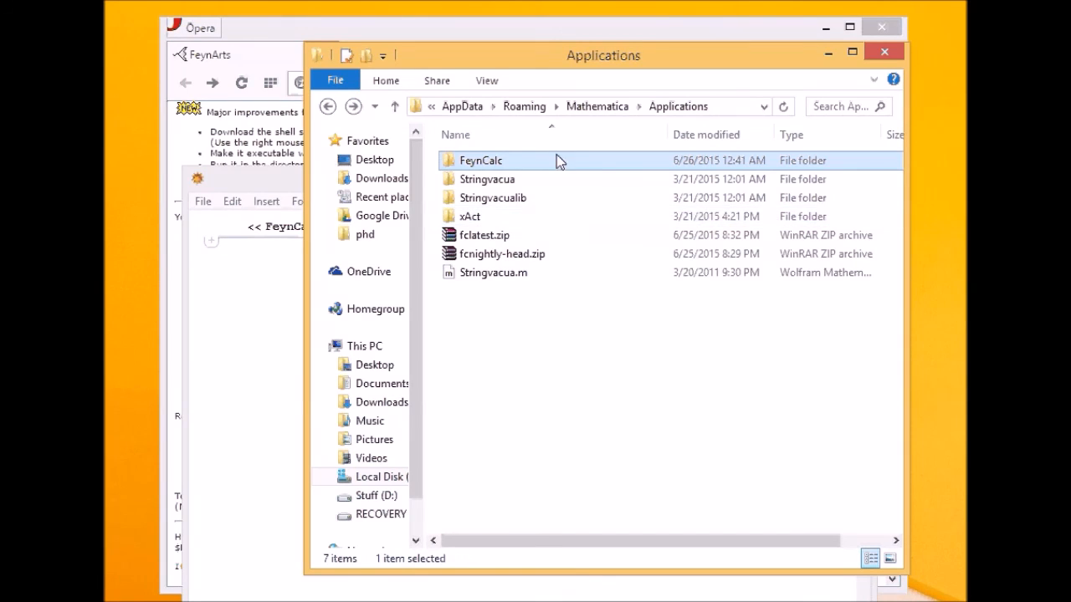
left_click(281, 220)
left_click(334, 226)
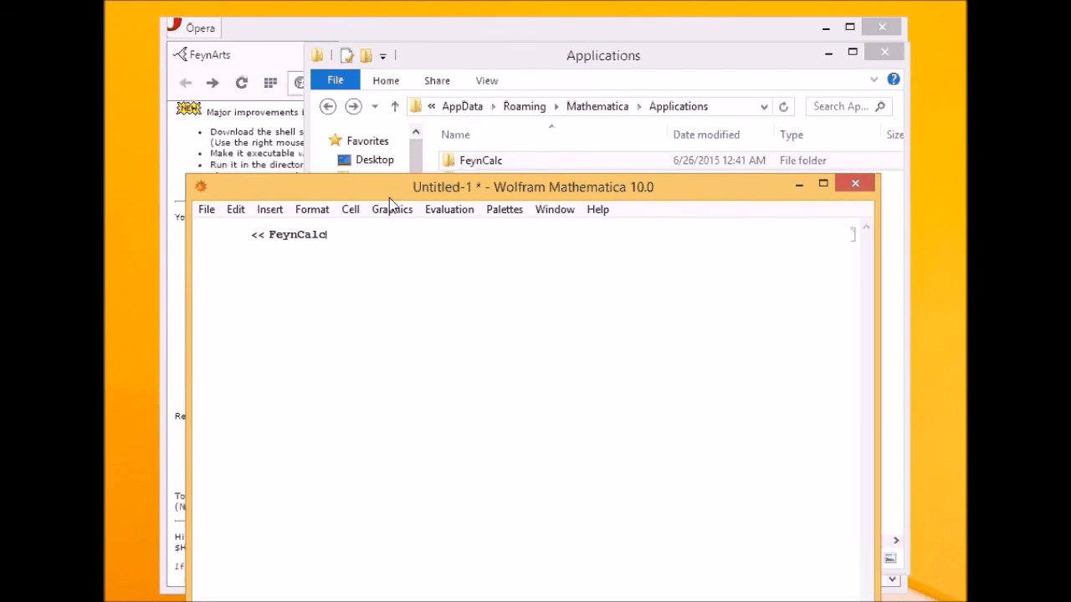
- Complete the command as << FeynCalc` and evaluate it to load FeynCalc 9.0.0
left_click_drag(389, 186, 413, 216)
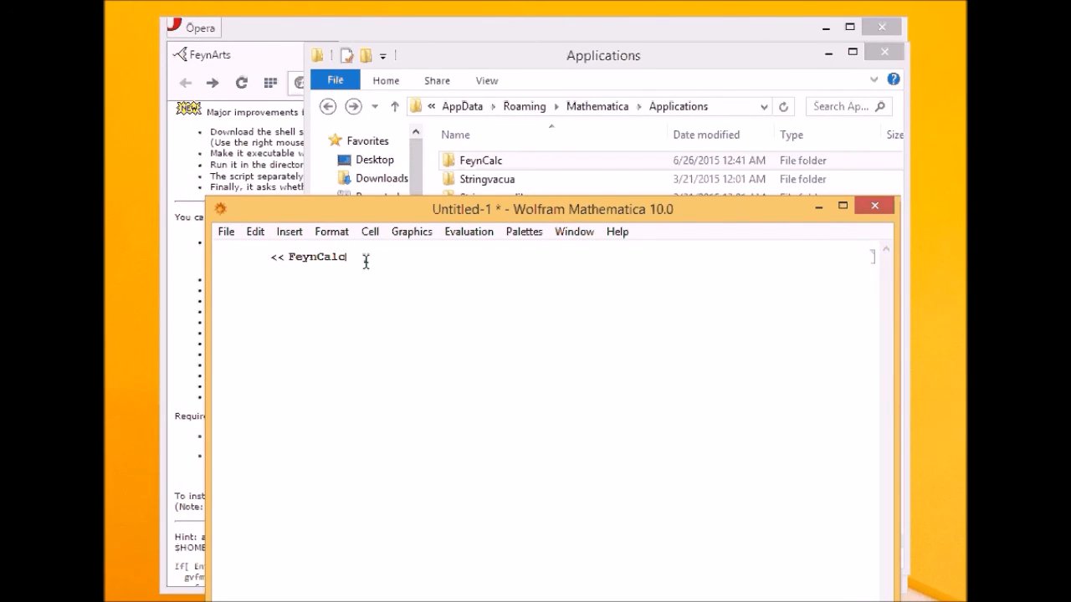
type("`")
key("shift+Return")
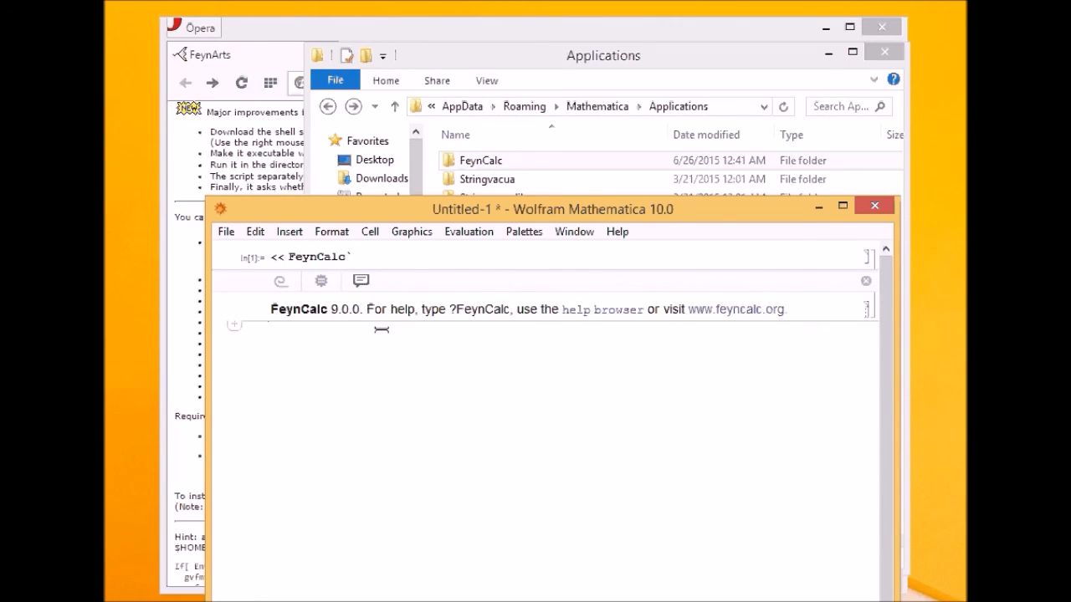
- Evaluate DiracDelta[x] and DiracSlash[x], getting δ(x) and γ·x
type("Dirac")
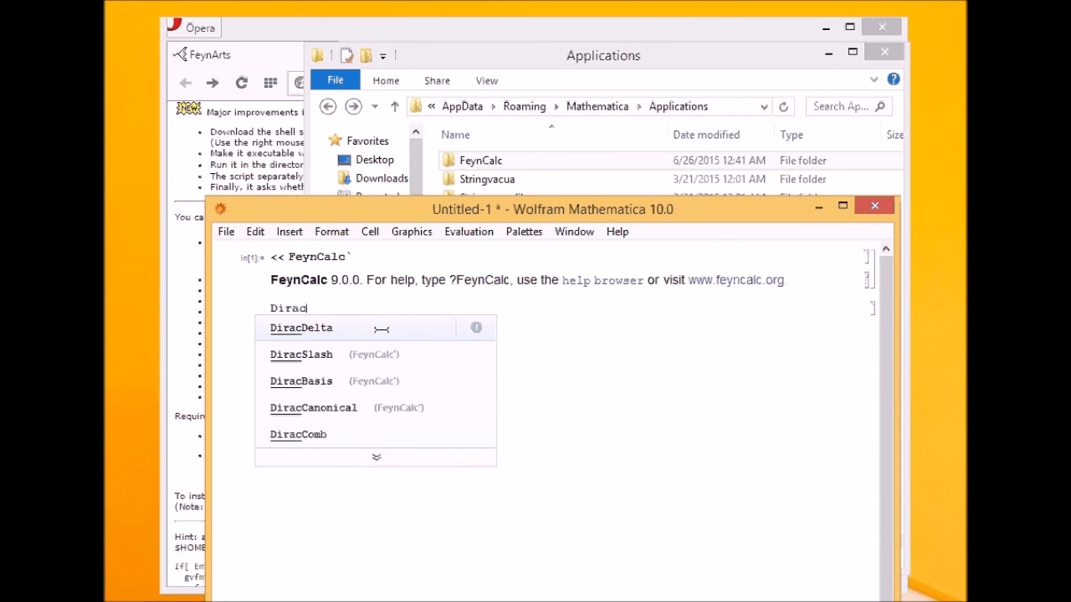
key("Return")
type("[x]")
key("shift+Return")
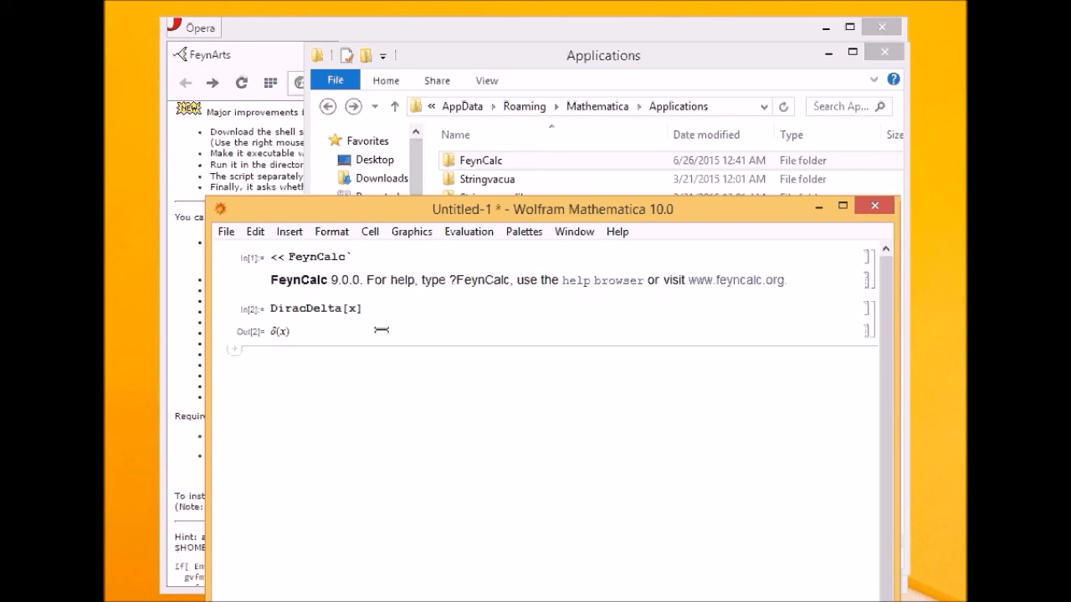
type("Dira")
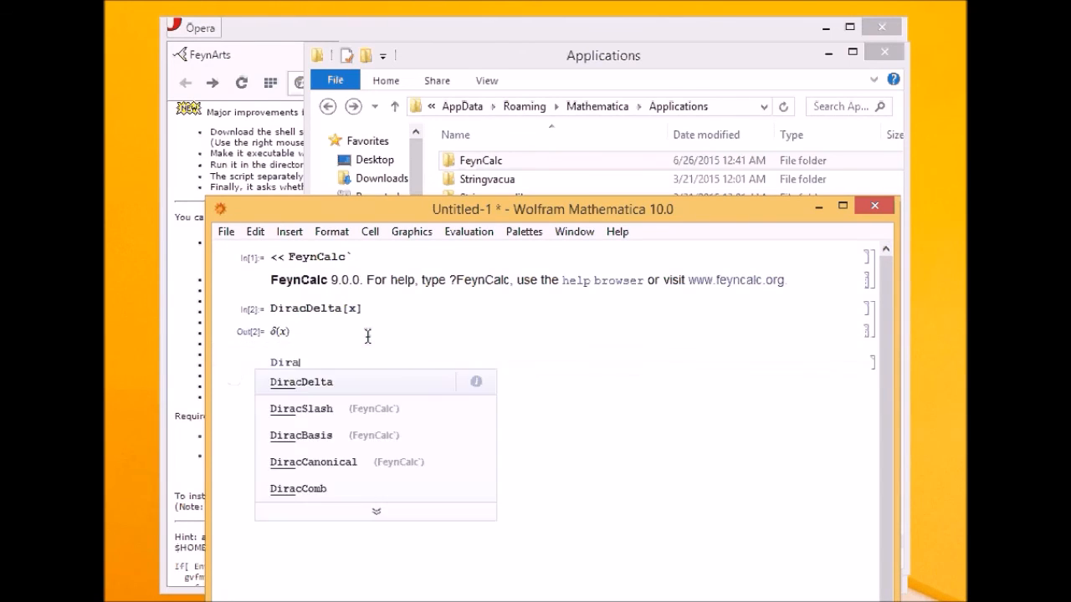
key("Down")
key("Return")
type("[x]")
key("shift+Return")
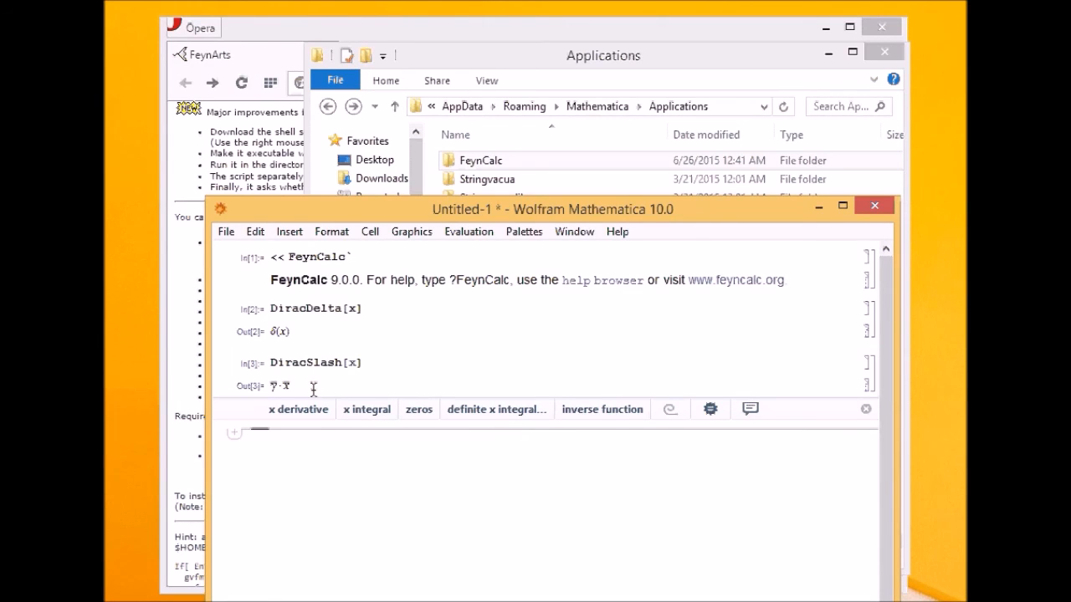
left_click_drag(460, 209, 423, 90)
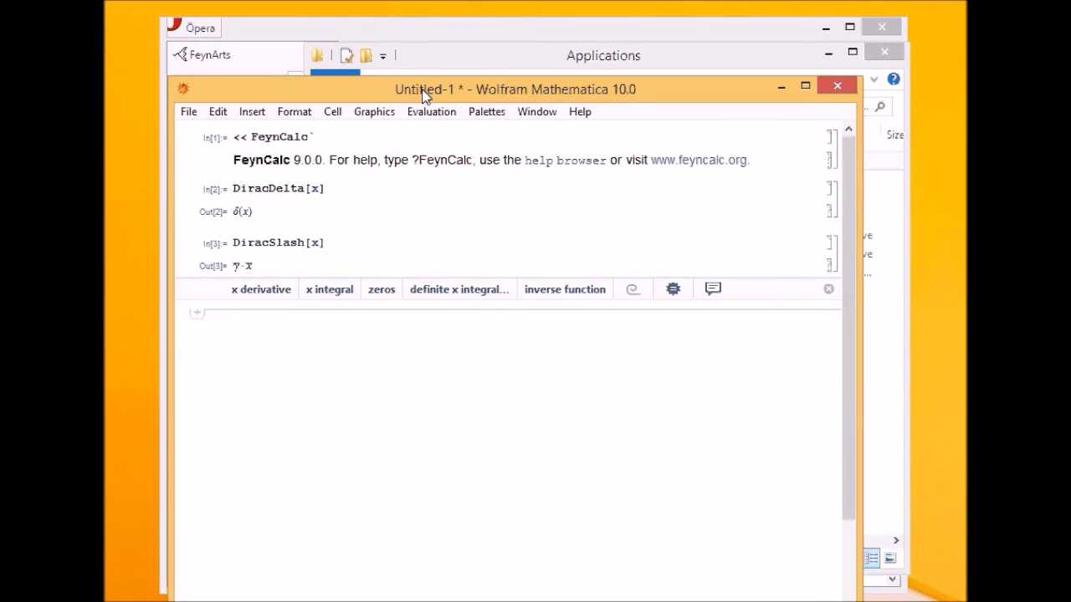